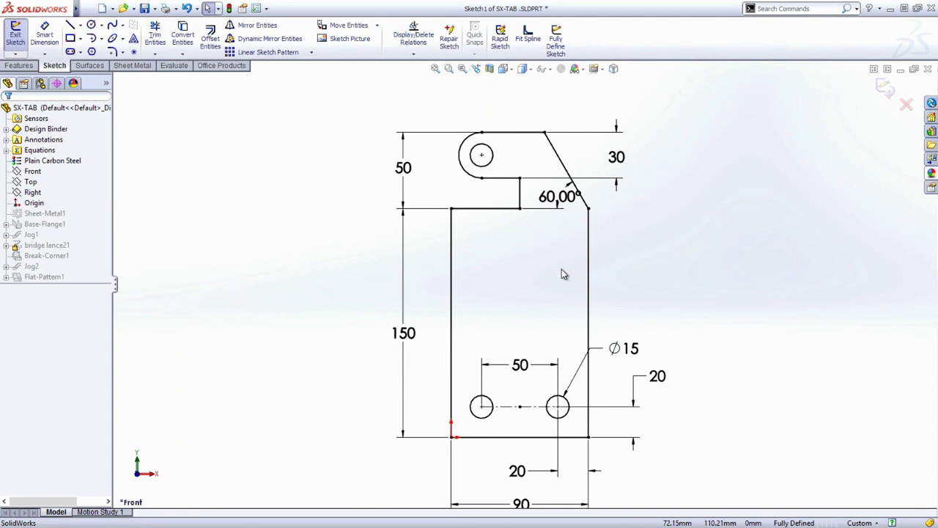
- Reattach the upper end of the 50 mm vertical dimension from the top edge to the centre of the upper hole
{"action": "left_click", "coordinate": [412, 174]}
{"action": "left_click_drag", "start_coordinate": [479, 137], "coordinate": [481, 155]}
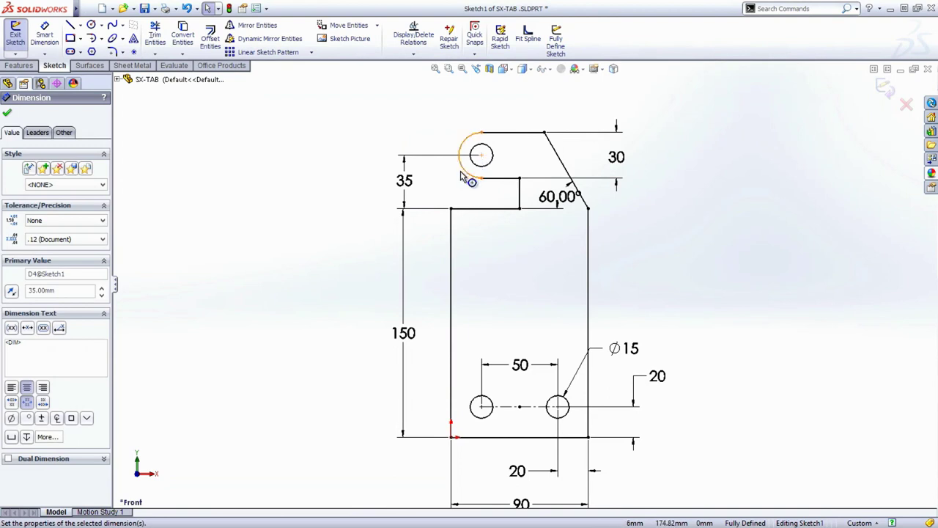
{"action": "left_click", "coordinate": [458, 176]}
- Dimension the upper hole's centre horizontally from the long vertical edge nearest it, leaving the dimension driving
{"action": "right_click_drag", "start_coordinate": [437, 181], "coordinate": [443, 134]}
{"action": "left_click", "coordinate": [452, 220]}
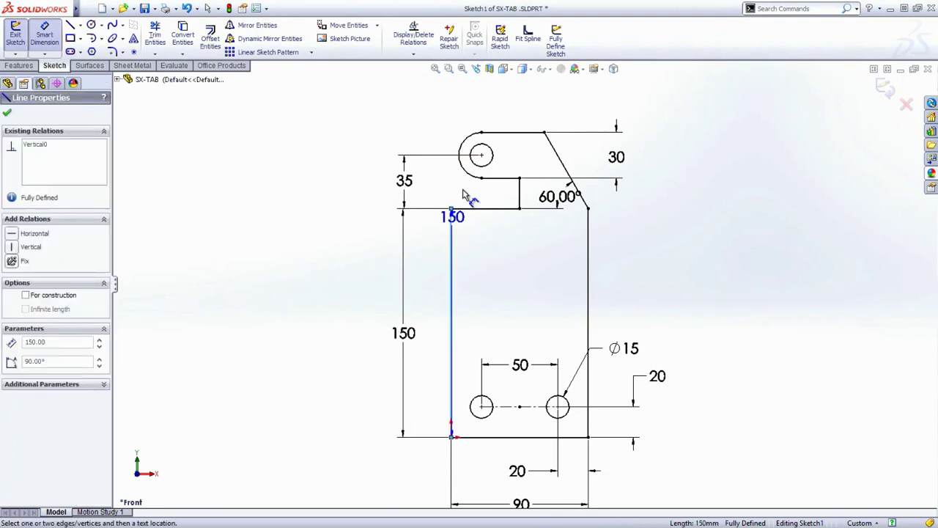
{"action": "left_click", "coordinate": [484, 158]}
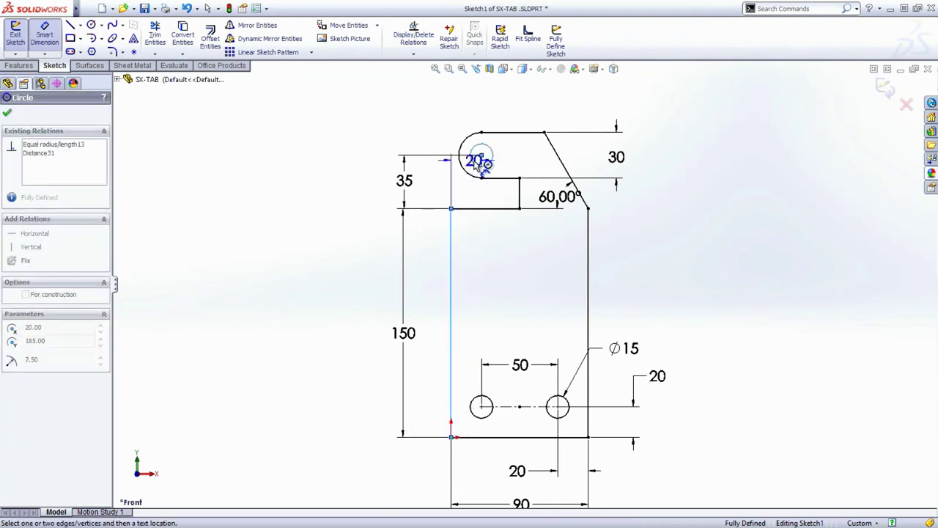
{"action": "left_click", "coordinate": [422, 107]}
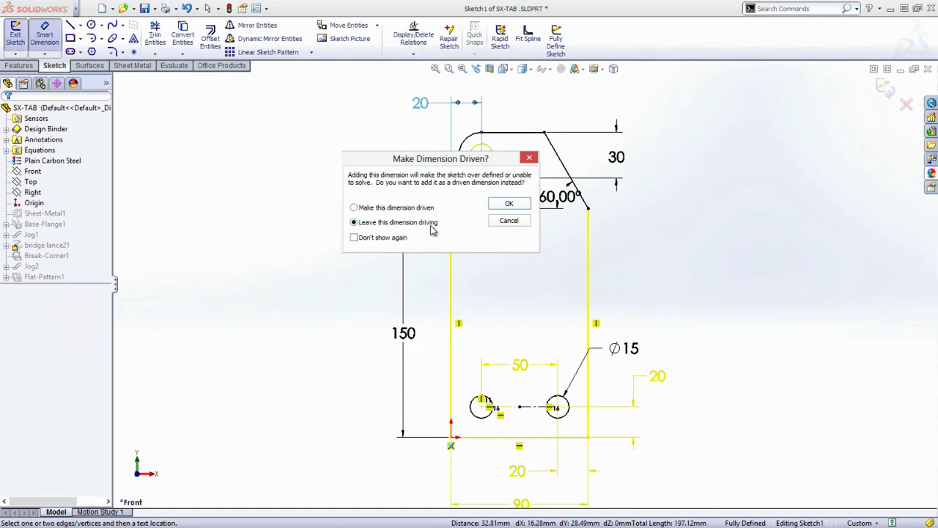
{"action": "left_click", "coordinate": [505, 205]}
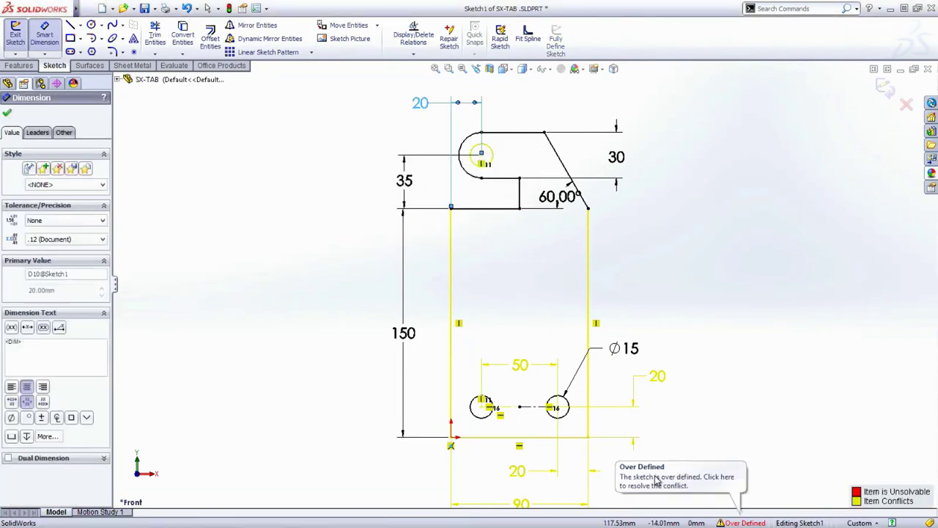
- Diagnose the over-defined sketch in SketchXpert, review the proposed solutions, and accept the seventh, which deletes the Vertical11 relation
{"action": "left_click", "coordinate": [713, 487]}
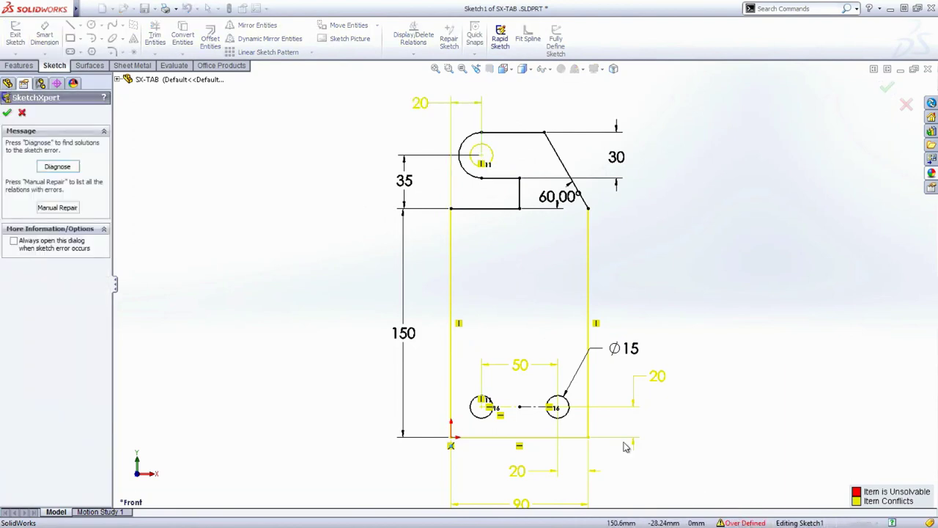
{"action": "left_click", "coordinate": [59, 167]}
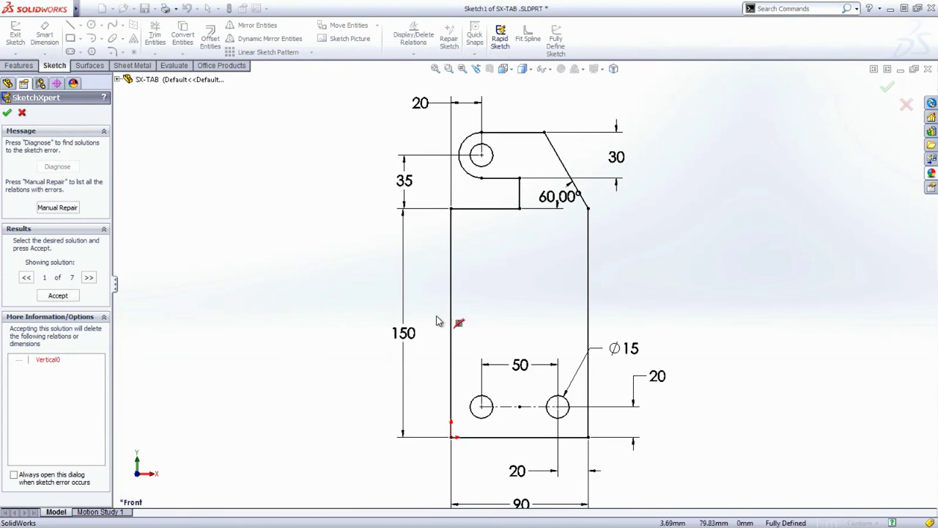
{"action": "left_click", "coordinate": [89, 277]}
{"action": "left_click", "coordinate": [89, 278]}
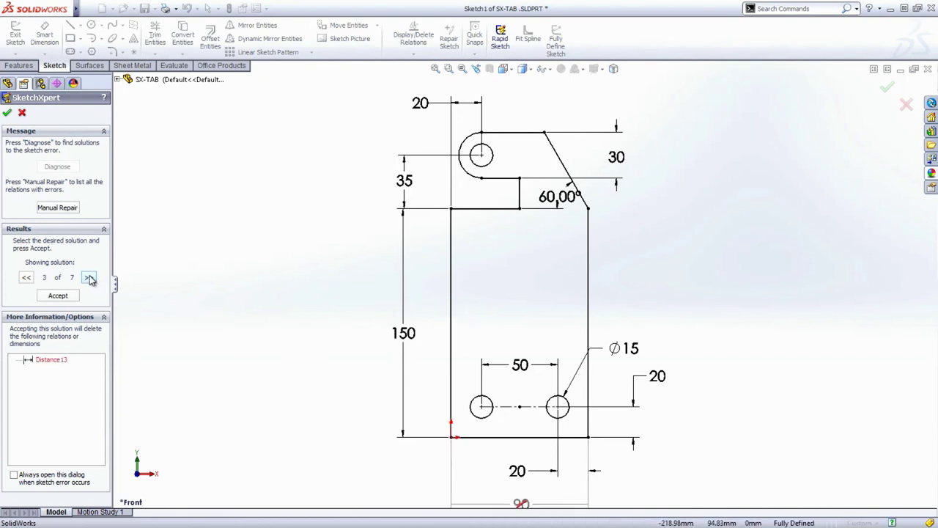
{"action": "left_click", "coordinate": [89, 278]}
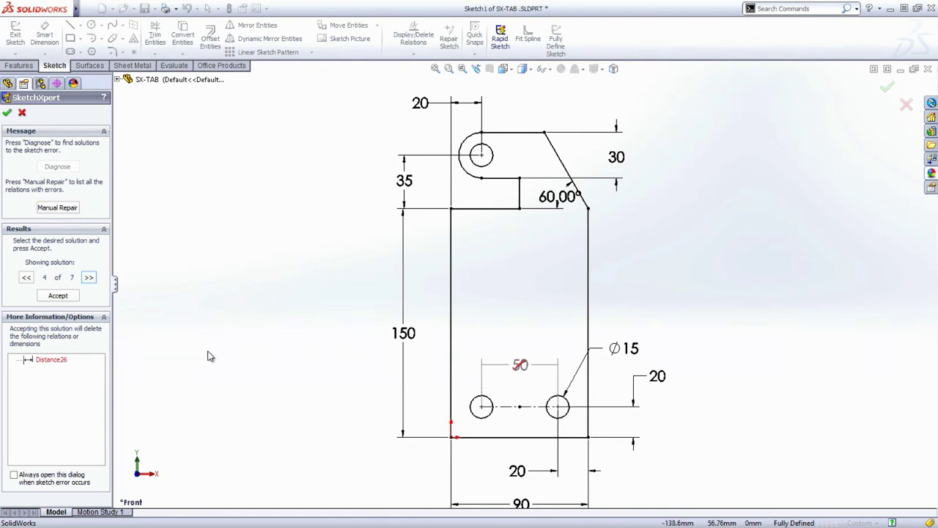
{"action": "left_click", "coordinate": [88, 278]}
{"action": "left_click", "coordinate": [89, 278]}
{"action": "left_click", "coordinate": [88, 278]}
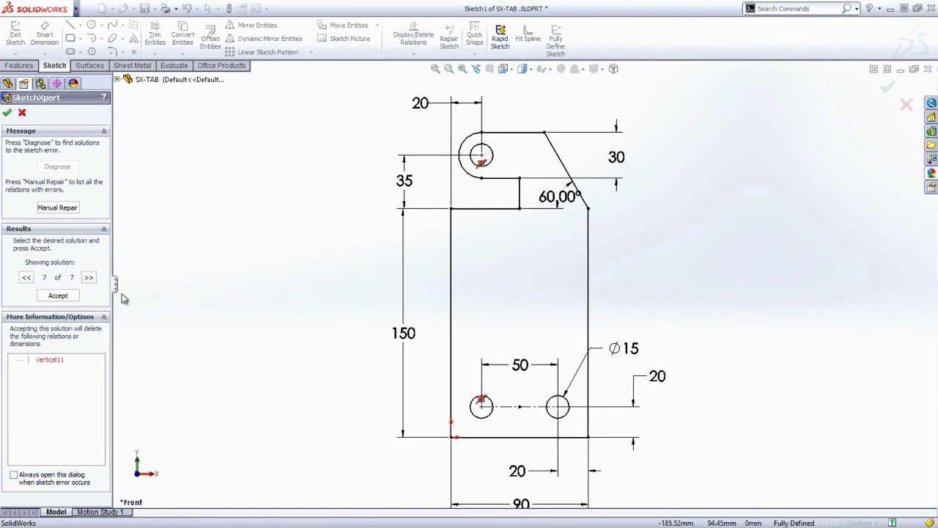
{"action": "left_click", "coordinate": [59, 295]}
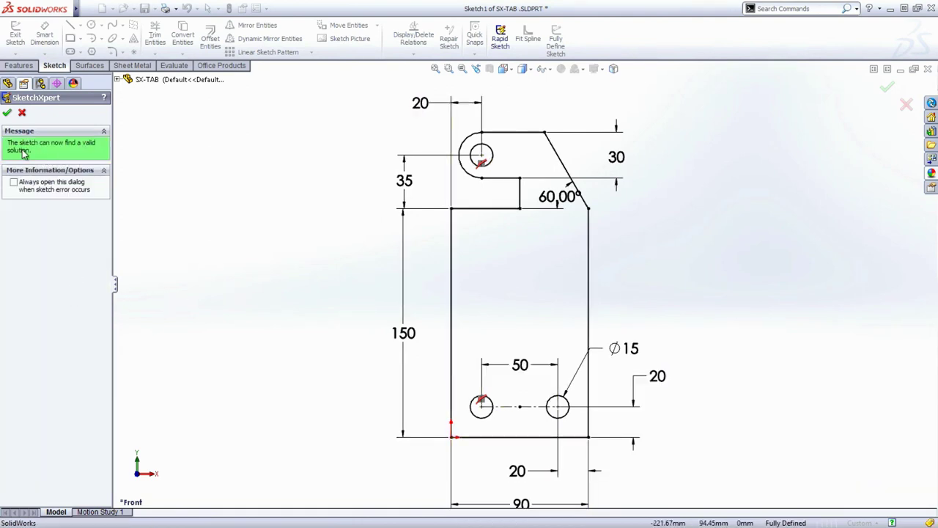
{"action": "left_click", "coordinate": [7, 113]}
- Dimension the horizontal distance from the sketch's long vertical edge to the short vertical notch line, leaving the dimension driving
{"action": "right_click_drag", "start_coordinate": [221, 204], "coordinate": [212, 145]}
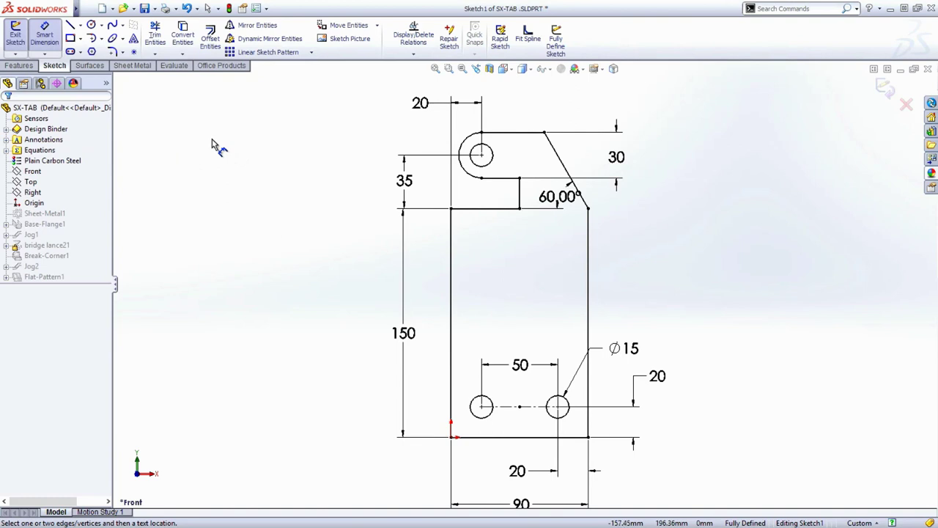
{"action": "left_click", "coordinate": [452, 225]}
{"action": "left_click", "coordinate": [520, 208]}
{"action": "left_click", "coordinate": [488, 94]}
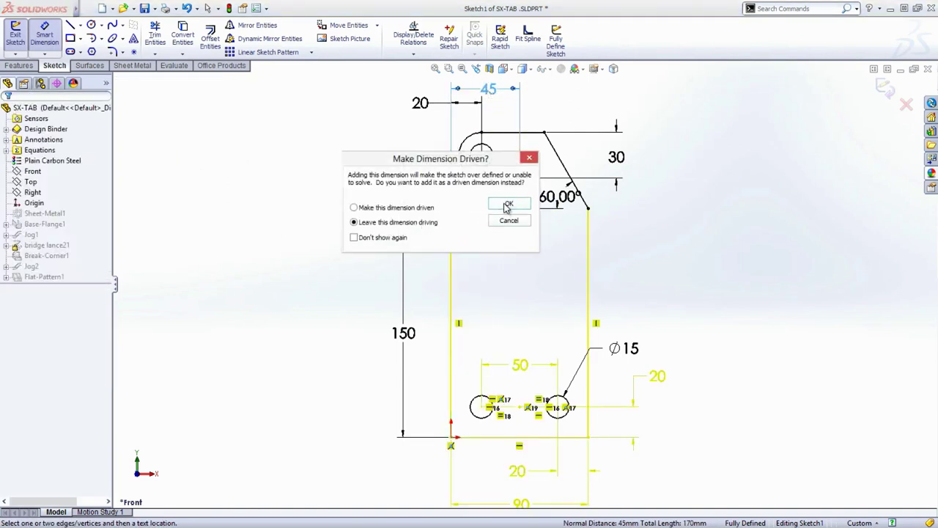
{"action": "left_click", "coordinate": [508, 205]}
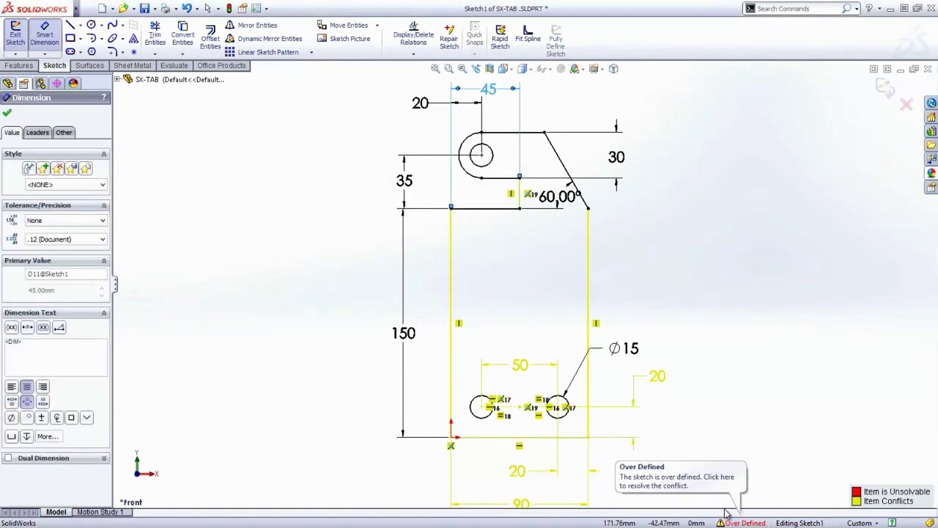
- Resolve the sketch conflict with SketchXpert by accepting the solution that deletes Coincident19, and rebuild the part
{"action": "left_click", "coordinate": [715, 506]}
{"action": "left_click", "coordinate": [63, 169]}
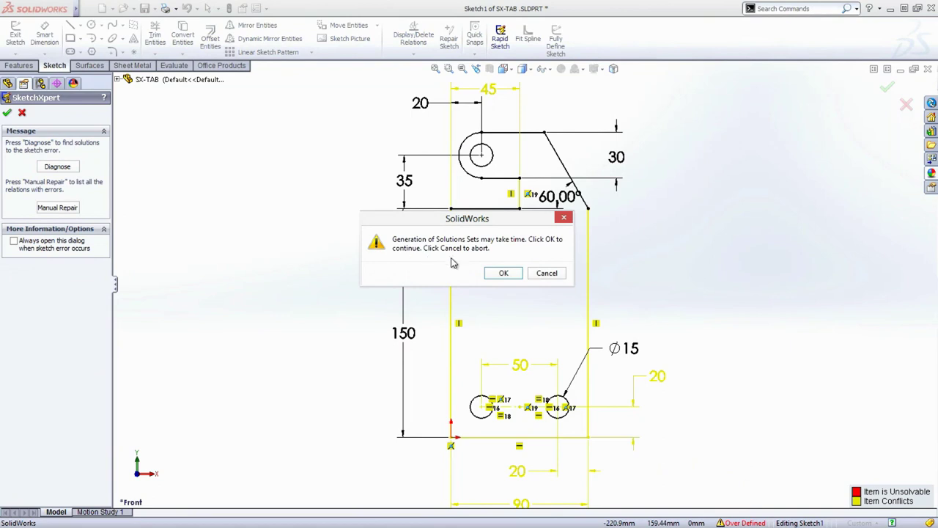
{"action": "left_click", "coordinate": [503, 273]}
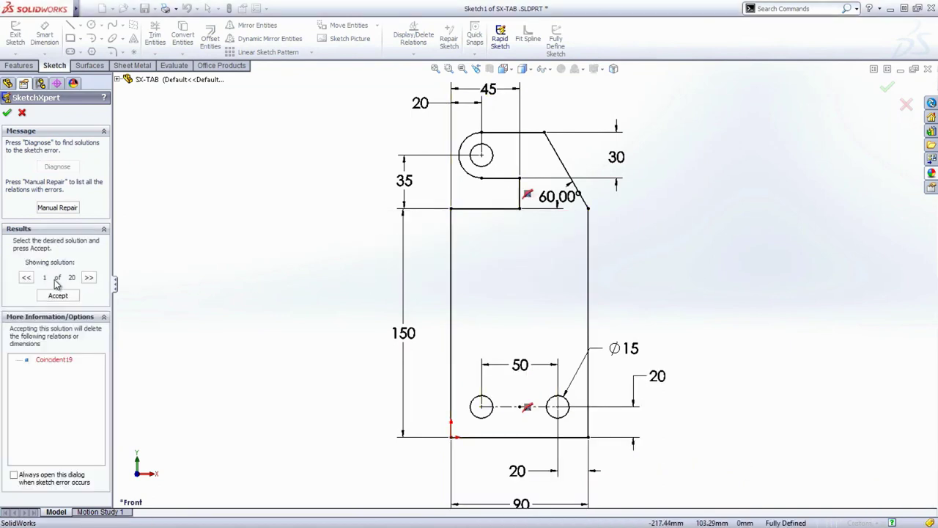
{"action": "left_click", "coordinate": [63, 361]}
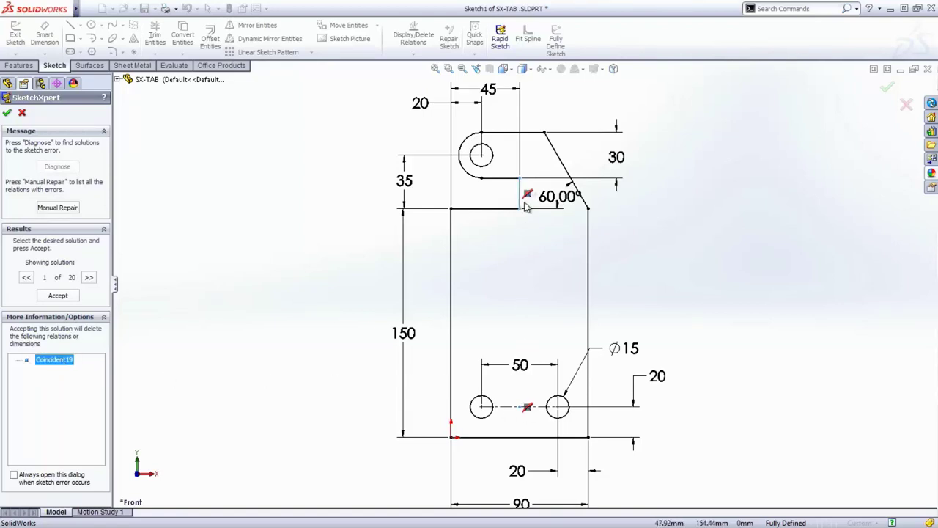
{"action": "left_click", "coordinate": [58, 297]}
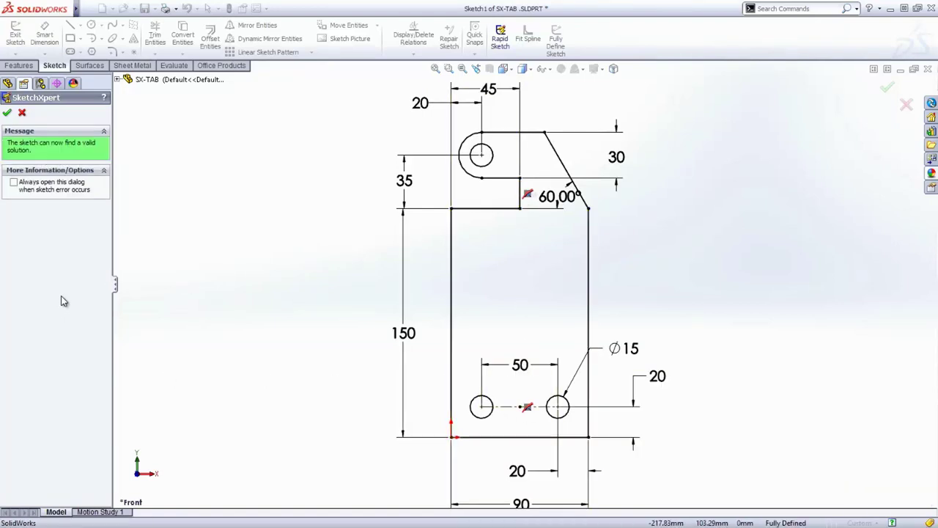
{"action": "left_click", "coordinate": [8, 114]}
{"action": "key", "text": "ctrl+b"}
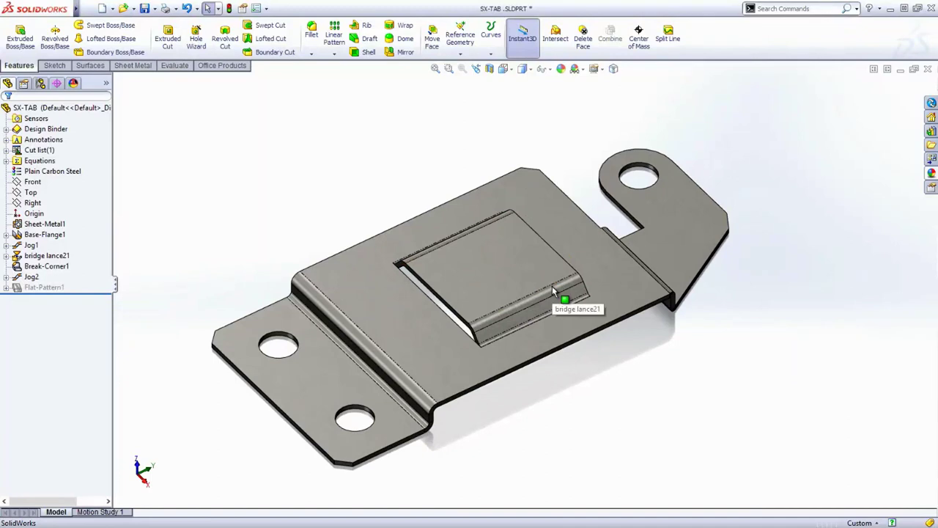
- Switch to the open Clamp part document
{"action": "key", "text": "ctrl+Tab"}
{"action": "left_click", "coordinate": [470, 278]}
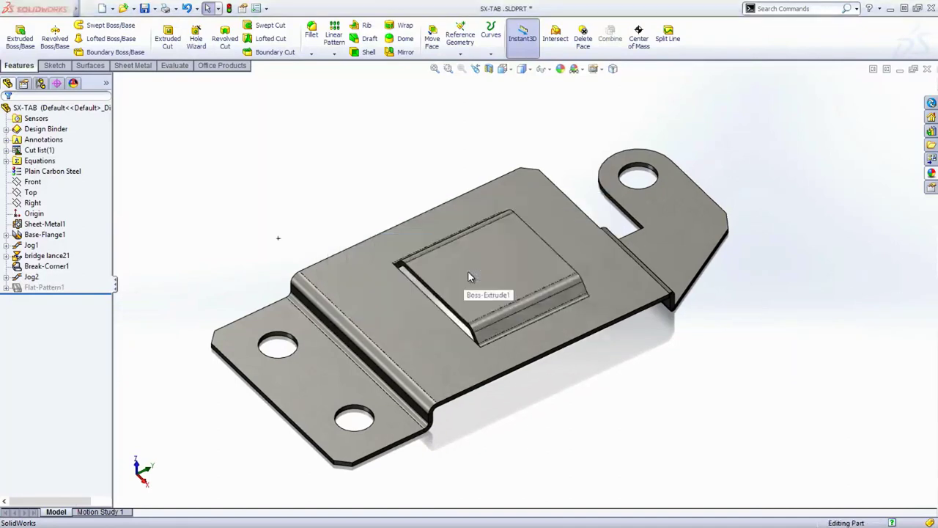
{"action": "key", "text": "ctrl+Tab"}
- Examine the edges where the clamp's sloped end face meets the curved cutout and the small recess
{"action": "key", "text": "z"}
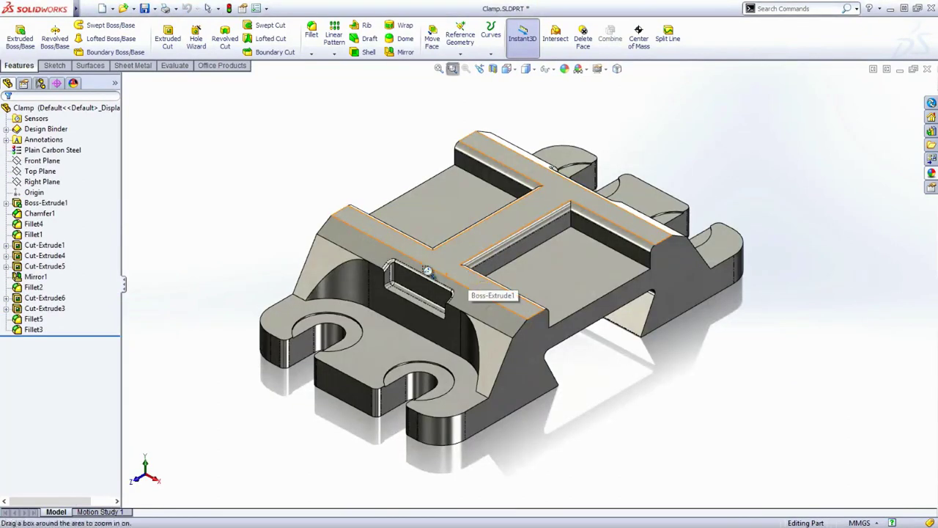
{"action": "left_click_drag", "start_coordinate": [268, 203], "coordinate": [433, 329]}
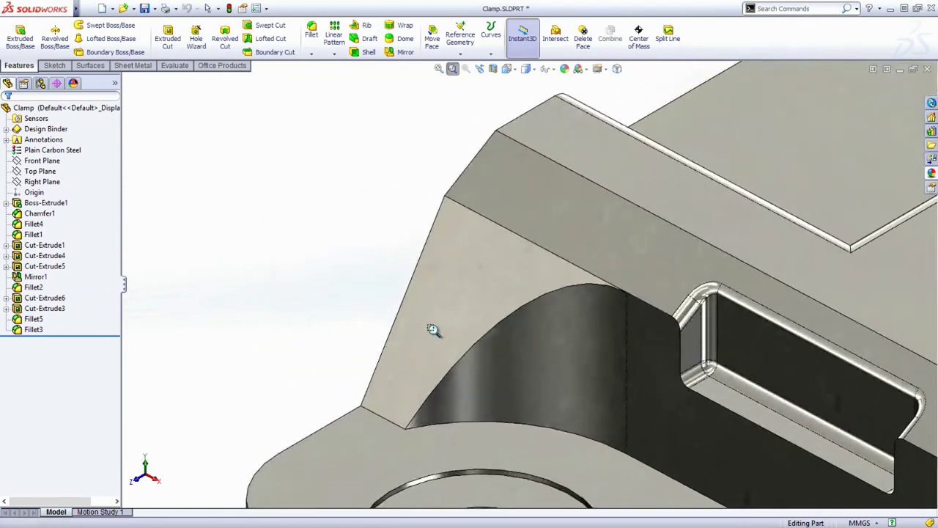
{"action": "key", "text": "Escape"}
{"action": "left_click", "coordinate": [592, 295], "text": "ctrl"}
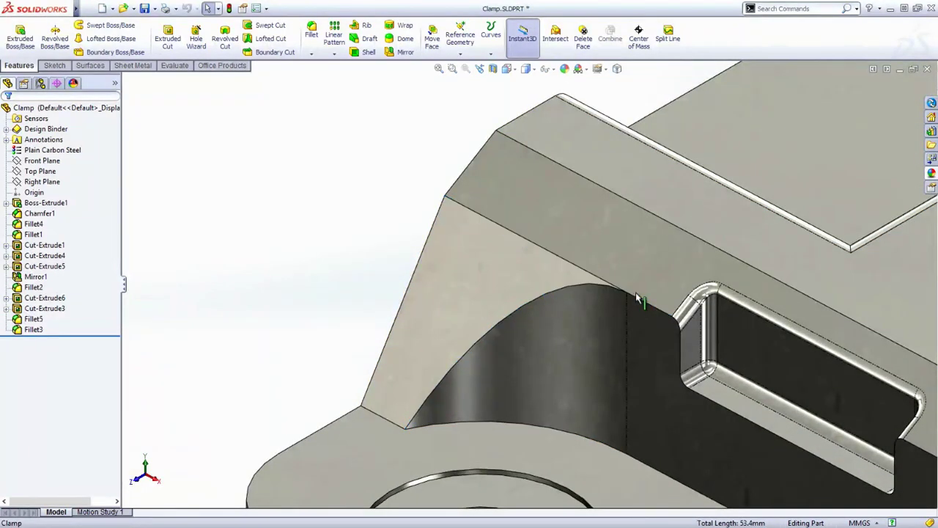
{"action": "left_click", "coordinate": [480, 68]}
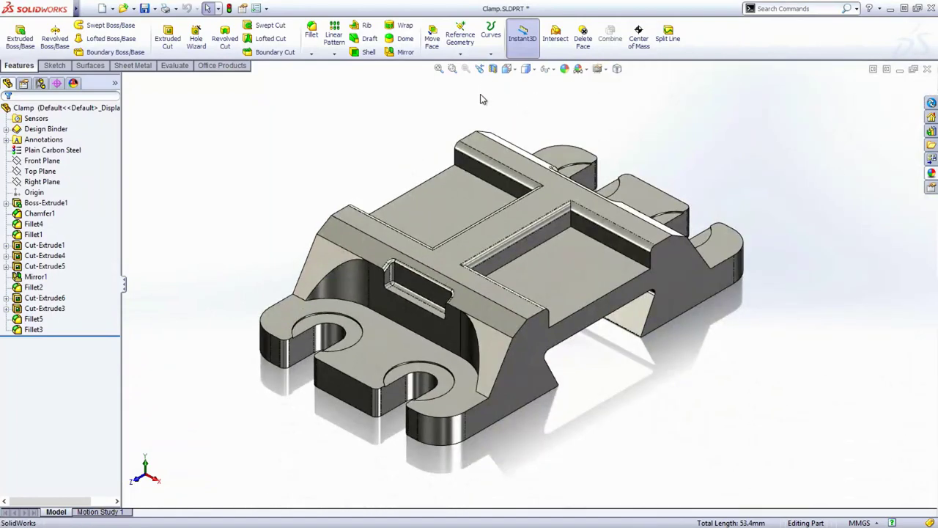
- Fillet the clamp's concave edges and the group of outer edges suggested from the pocket floor's open edge with FilletXpert, using a 1.00 mm radius
{"action": "left_click", "coordinate": [485, 150]}
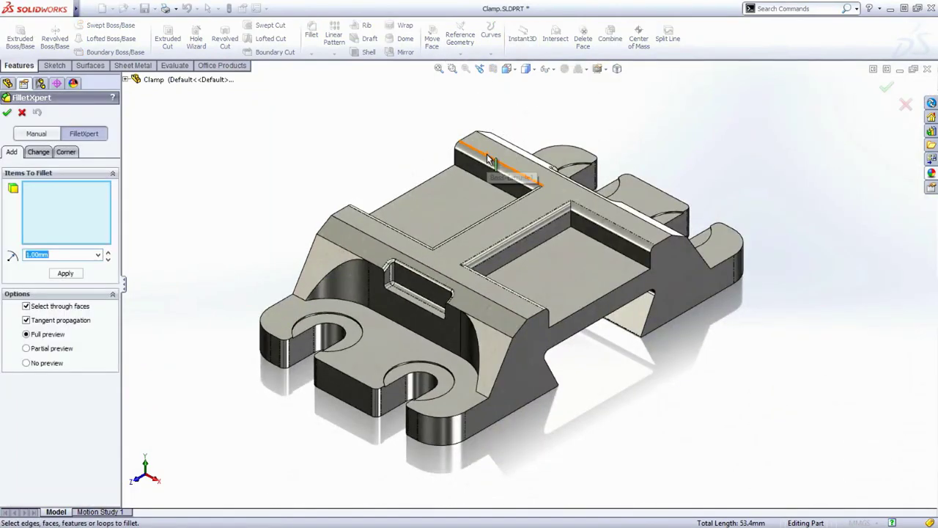
{"action": "left_click", "coordinate": [522, 262]}
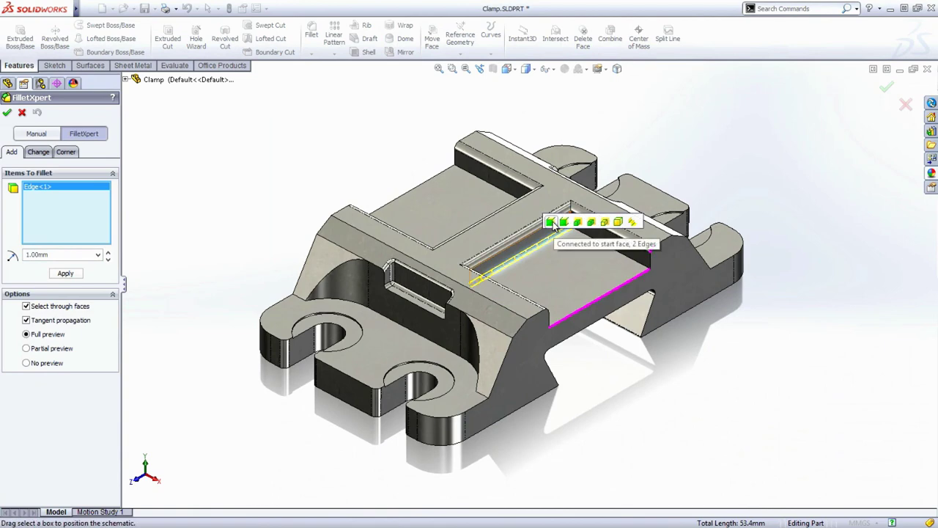
{"action": "left_click", "coordinate": [632, 223]}
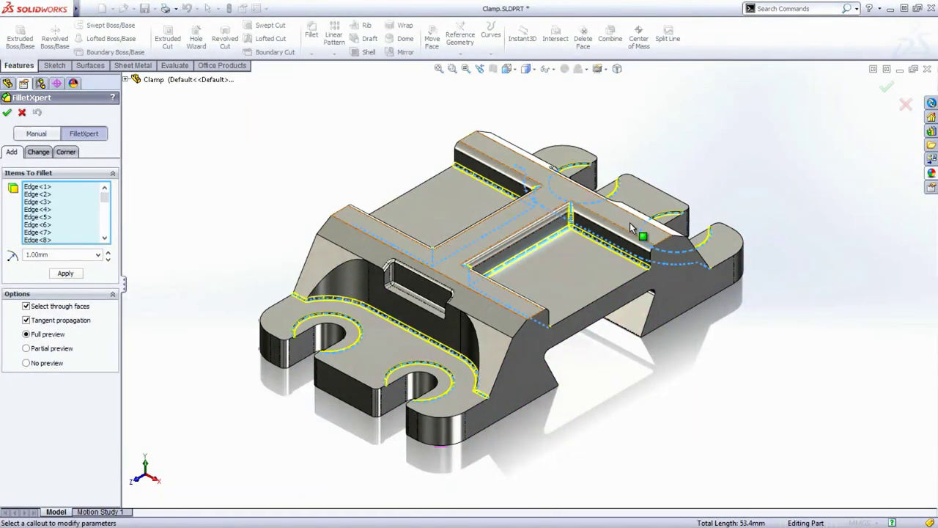
{"action": "left_click", "coordinate": [581, 317]}
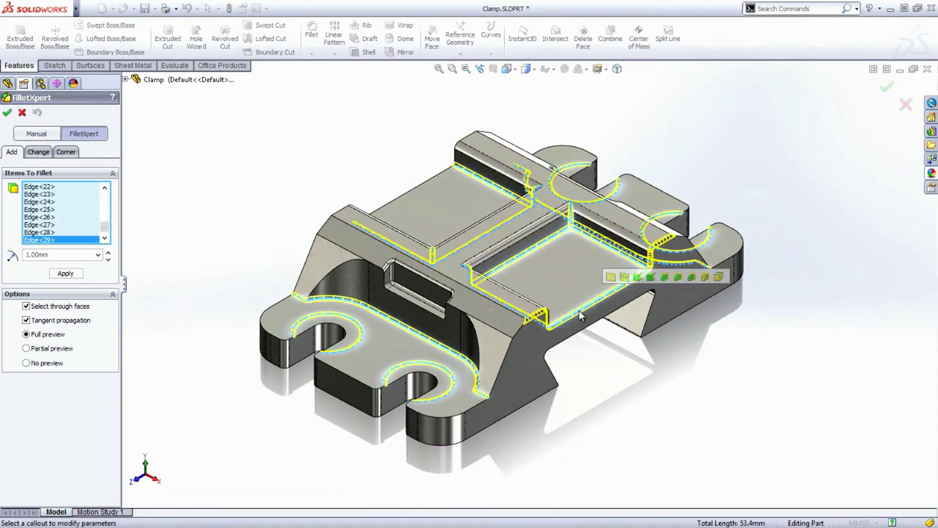
{"action": "left_click", "coordinate": [678, 277]}
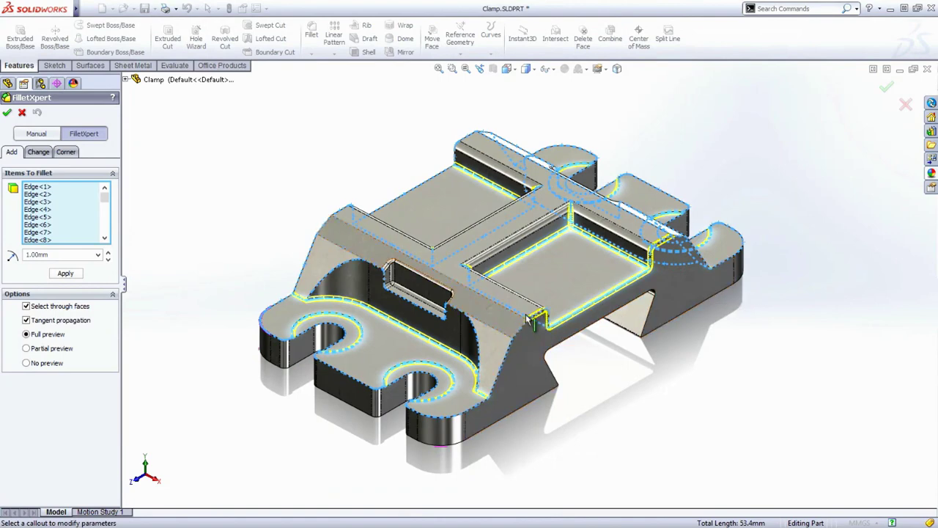
{"action": "right_click", "coordinate": [587, 366]}
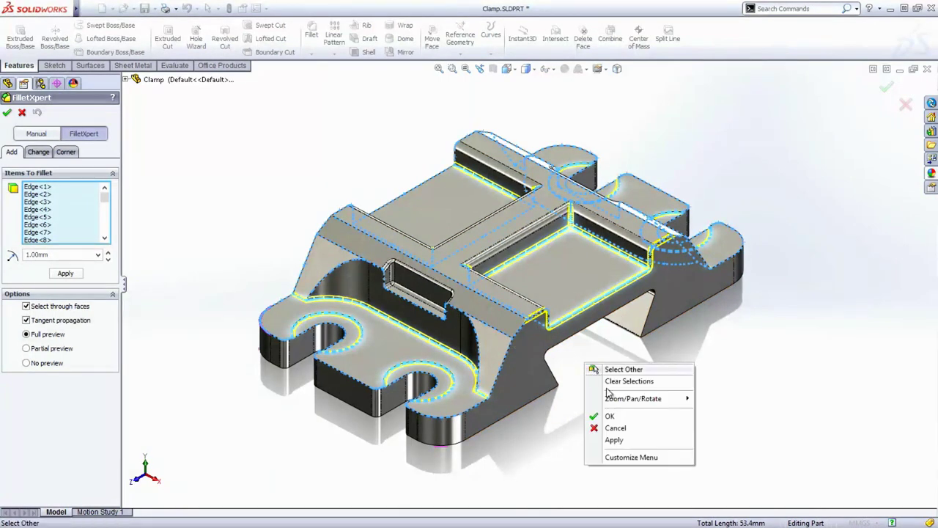
{"action": "left_click", "coordinate": [614, 416]}
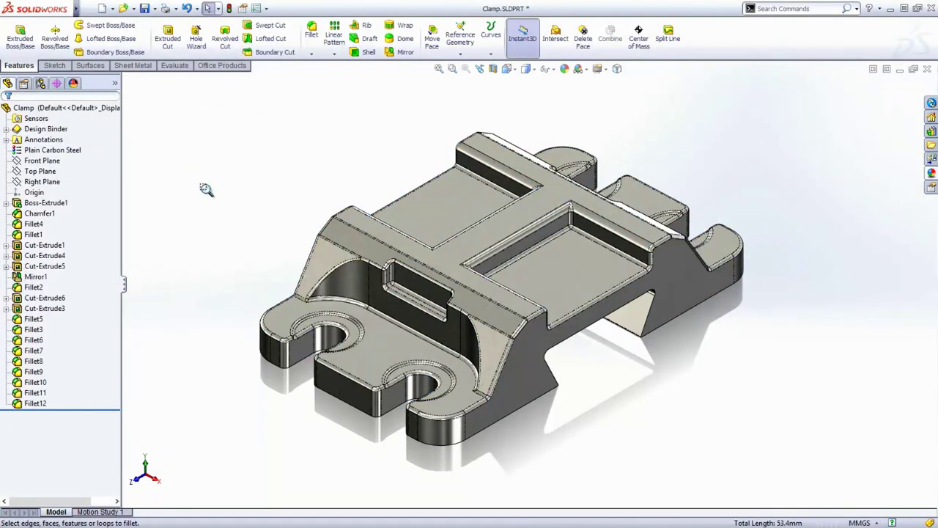
- Examine the fillets around the clamp's curved cutout and highlight the last fillet feature that rounds its arched edge
{"action": "left_click_drag", "start_coordinate": [254, 203], "coordinate": [453, 337]}
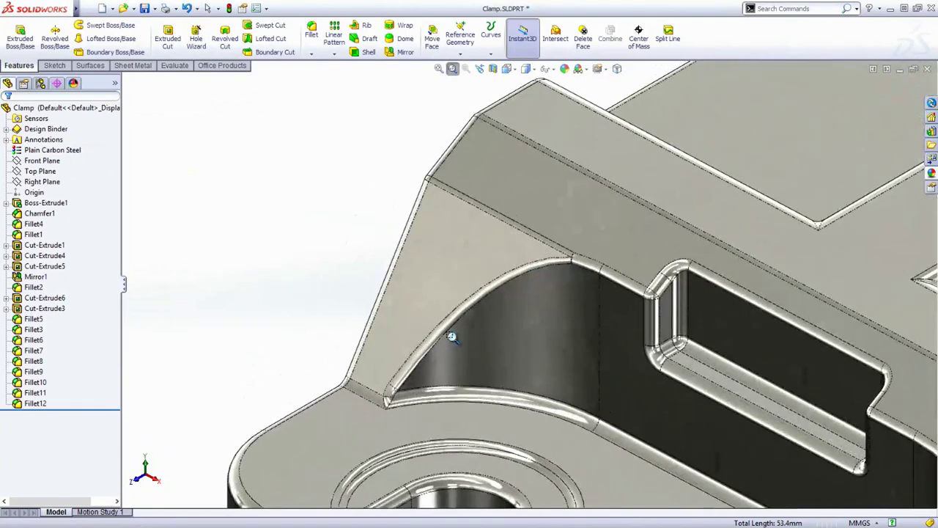
{"action": "key", "text": "Escape"}
{"action": "left_click", "coordinate": [590, 265]}
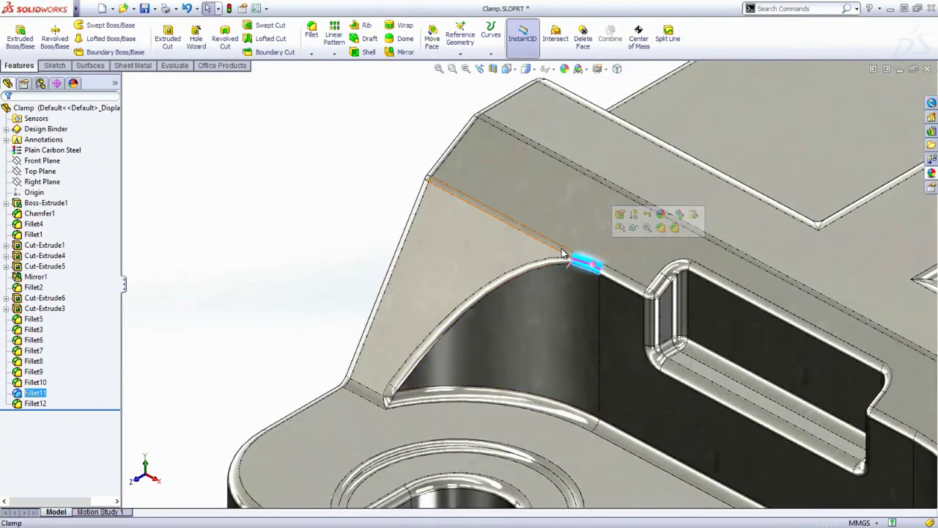
{"action": "left_click", "coordinate": [561, 249]}
{"action": "left_click", "coordinate": [542, 270]}
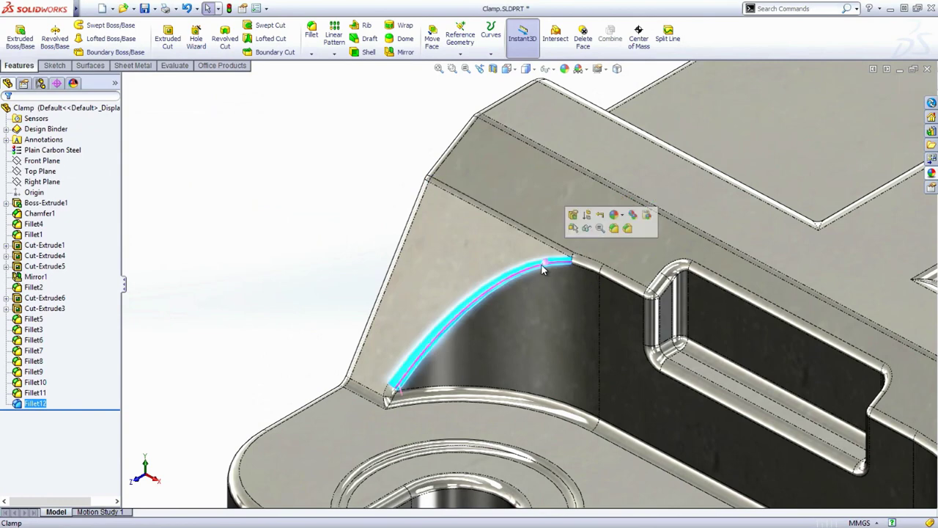
{"action": "left_click", "coordinate": [36, 404]}
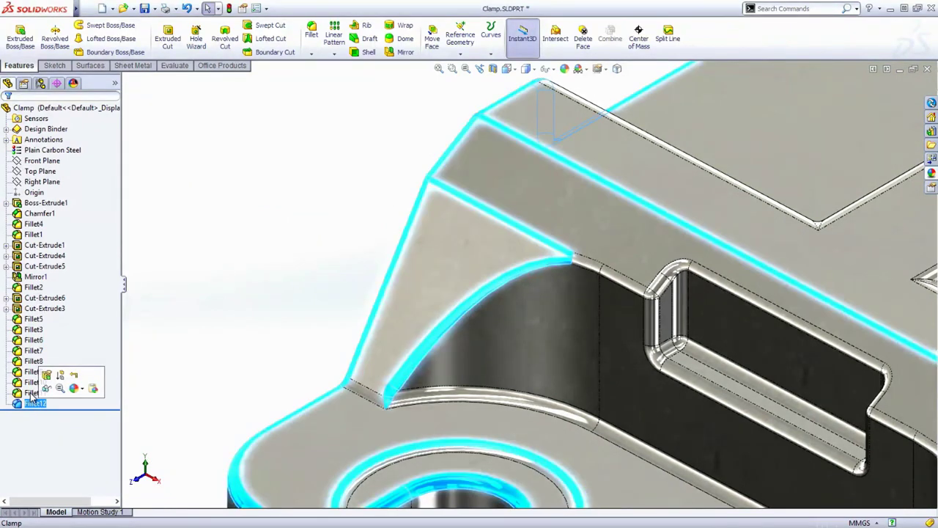
- Highlight the two fillet features listed before the last inspected one to see which clamp edges each rounds
{"action": "left_click", "coordinate": [33, 393]}
{"action": "left_click", "coordinate": [33, 383]}
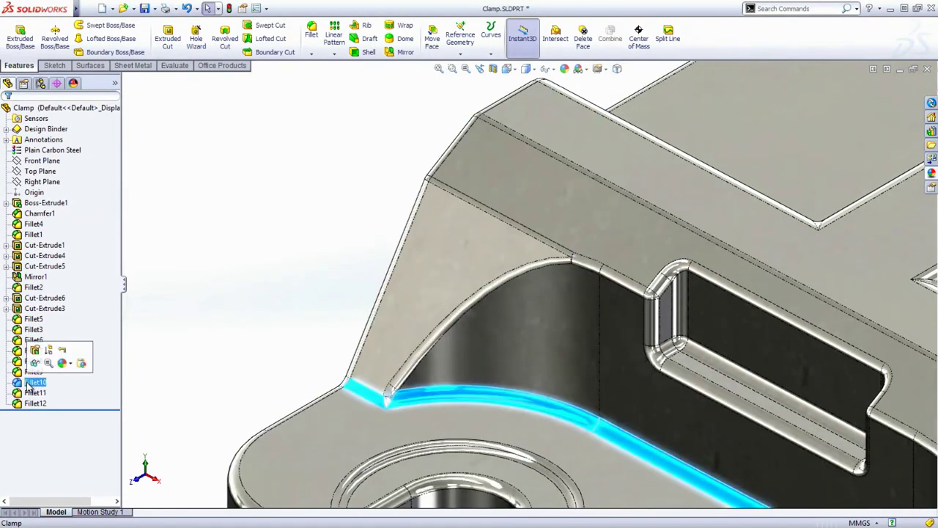
{"action": "key", "text": "Escape"}
- Reorder Fillet3, which rounds the pockets' upper edges, so that it comes after Fillet8 in the feature history
{"action": "middle_click_drag", "start_coordinate": [269, 348], "coordinate": [473, 317]}
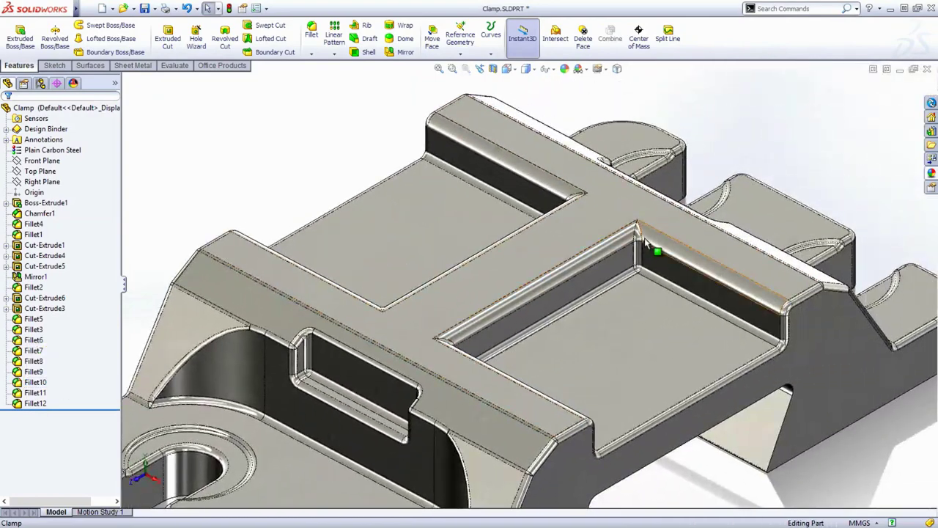
{"action": "scroll", "coordinate": [648, 257], "scroll_direction": "down", "scroll_amount": 5}
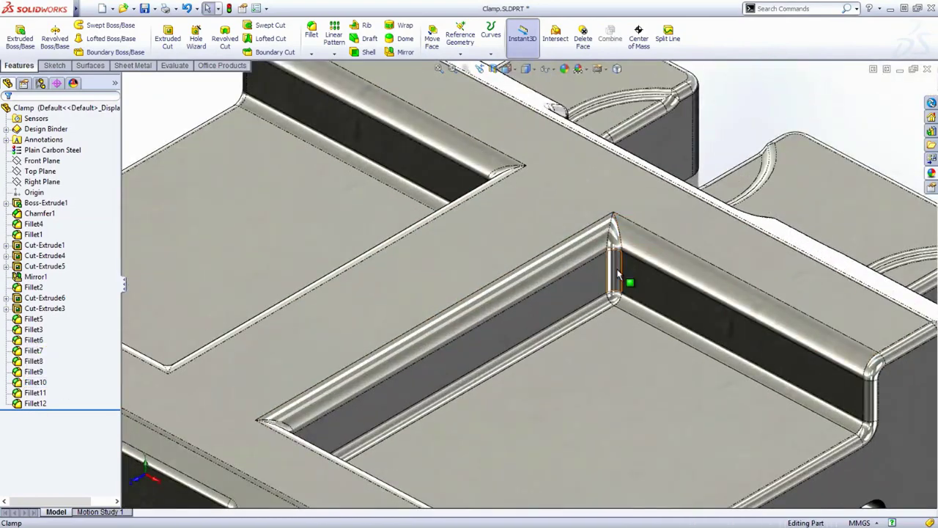
{"action": "left_click", "coordinate": [622, 275]}
{"action": "left_click", "coordinate": [639, 263]}
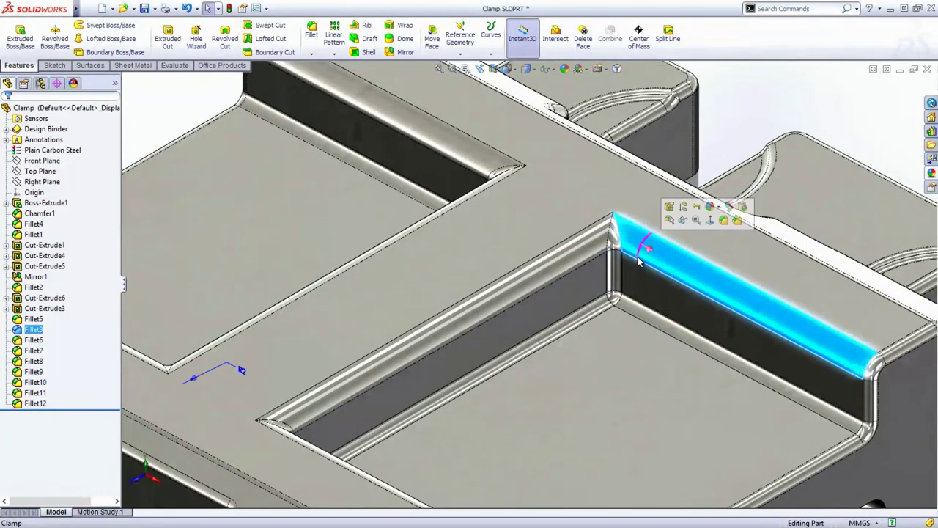
{"action": "left_click", "coordinate": [35, 331]}
{"action": "left_click", "coordinate": [34, 361], "text": "ctrl"}
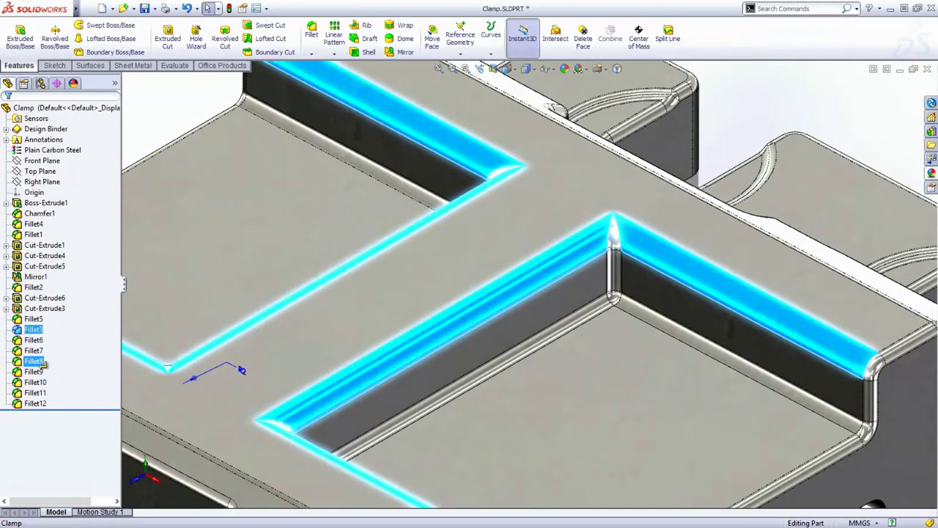
{"action": "left_click_drag", "start_coordinate": [44, 360], "coordinate": [45, 363]}
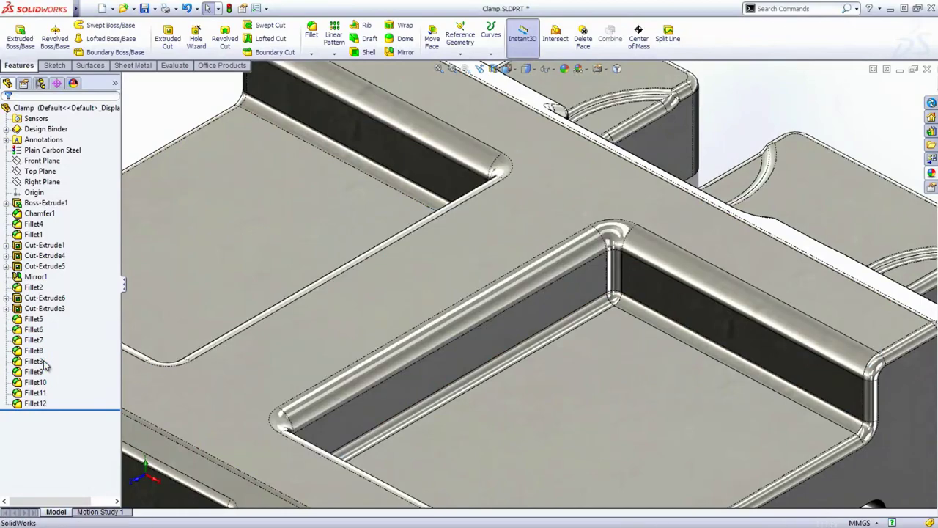
- Replace the two corner faces at the sharp end of the curved cutout with FilletXpert's first corner alternative
{"action": "middle_click_drag", "start_coordinate": [268, 354], "coordinate": [283, 377]}
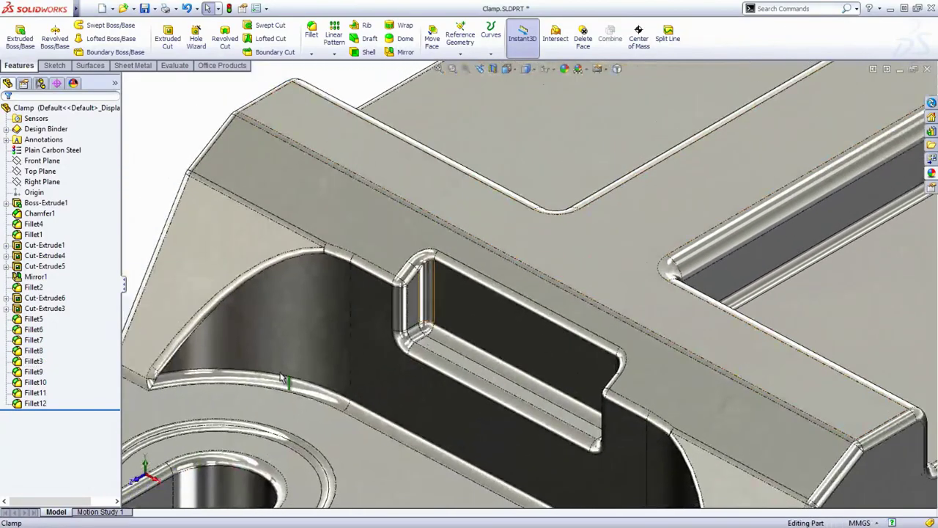
{"action": "scroll", "coordinate": [286, 381], "scroll_direction": "down", "scroll_amount": 6}
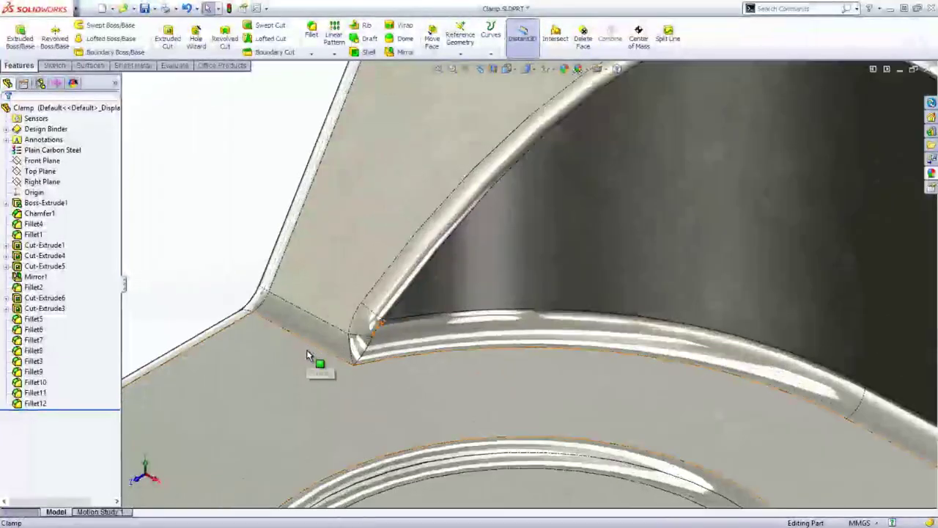
{"action": "right_click_drag", "start_coordinate": [220, 174], "coordinate": [222, 228]}
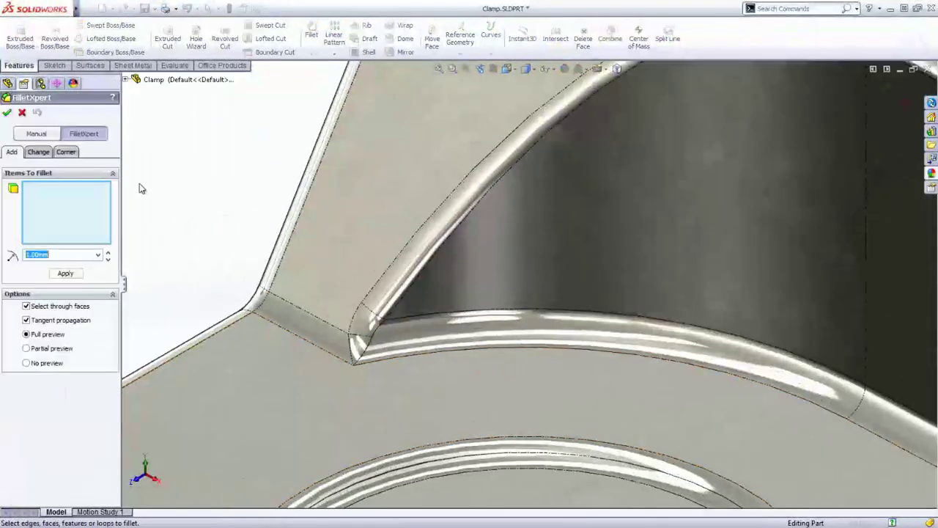
{"action": "left_click", "coordinate": [68, 152]}
{"action": "left_click", "coordinate": [369, 342]}
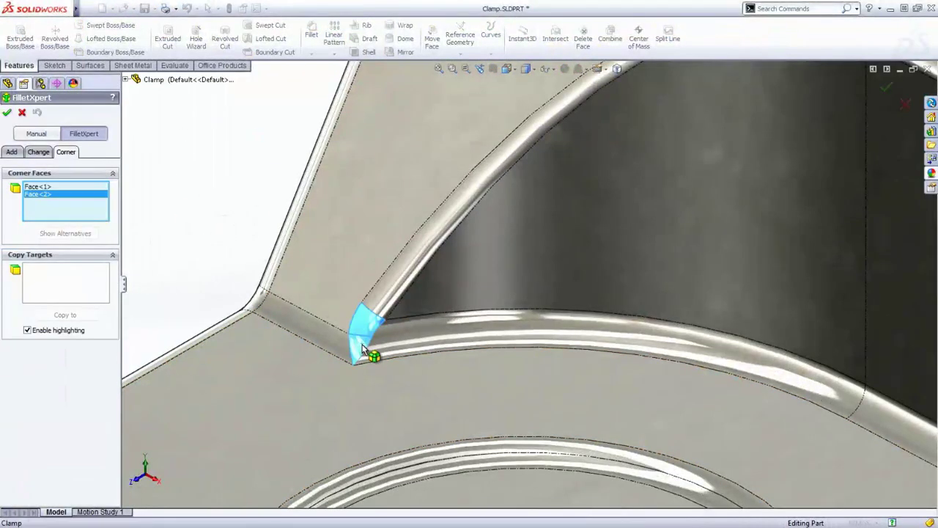
{"action": "left_click", "coordinate": [77, 233]}
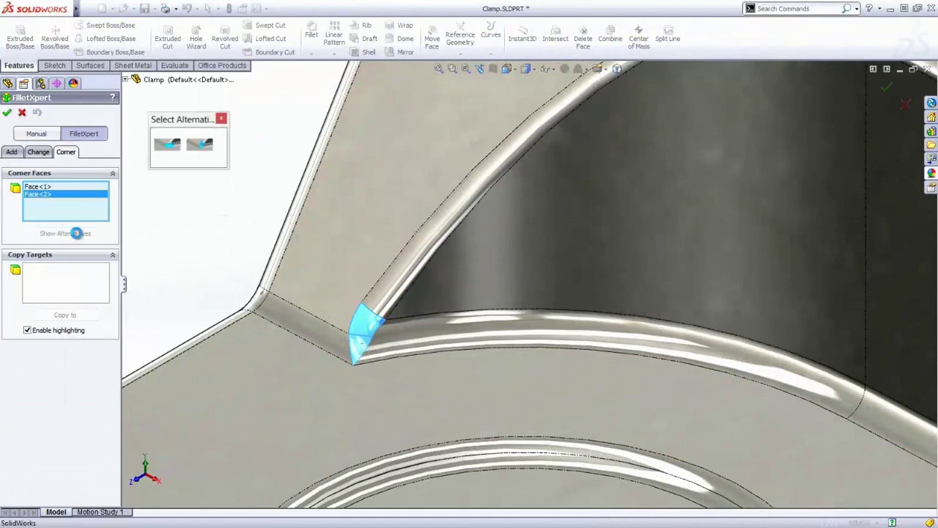
{"action": "mouse_move", "coordinate": [206, 150]}
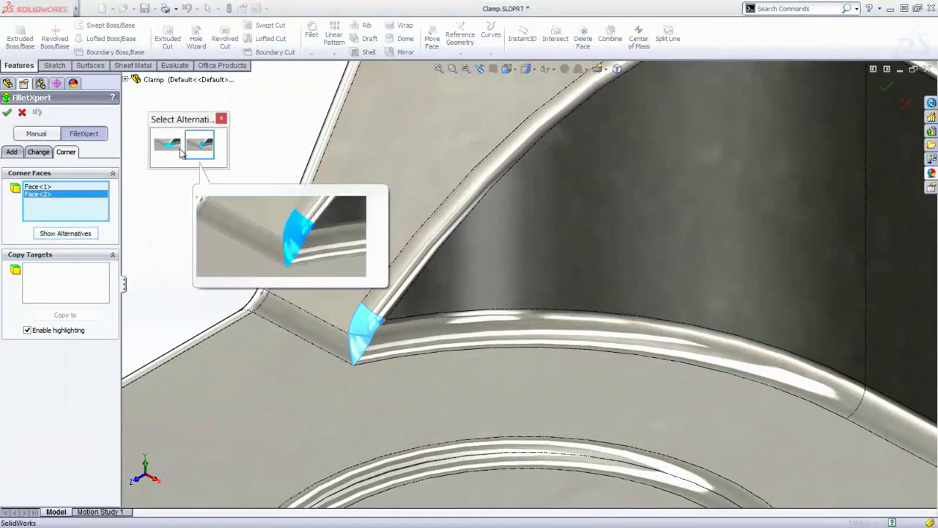
{"action": "left_click", "coordinate": [171, 148]}
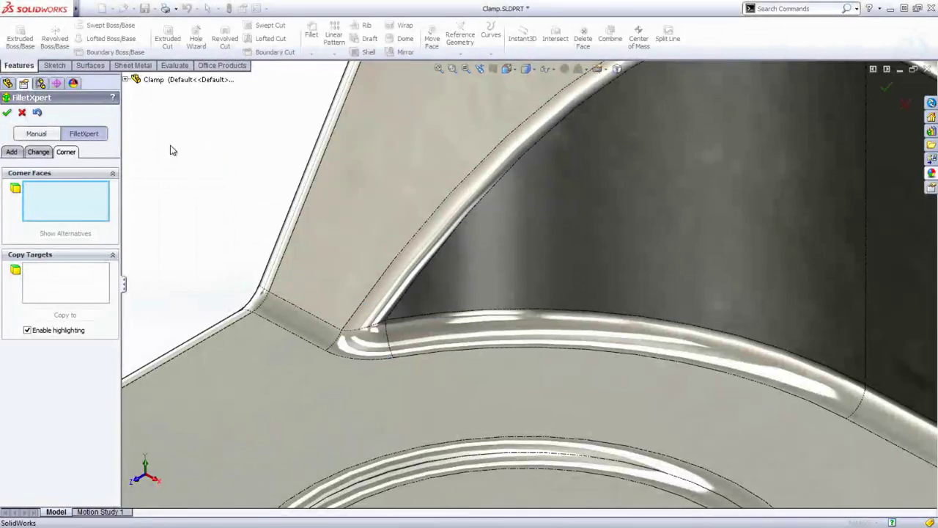
- Choose the reshaped corner face as copy source and add the matching corner at the cutout's other end as a target
{"action": "left_click", "coordinate": [361, 346]}
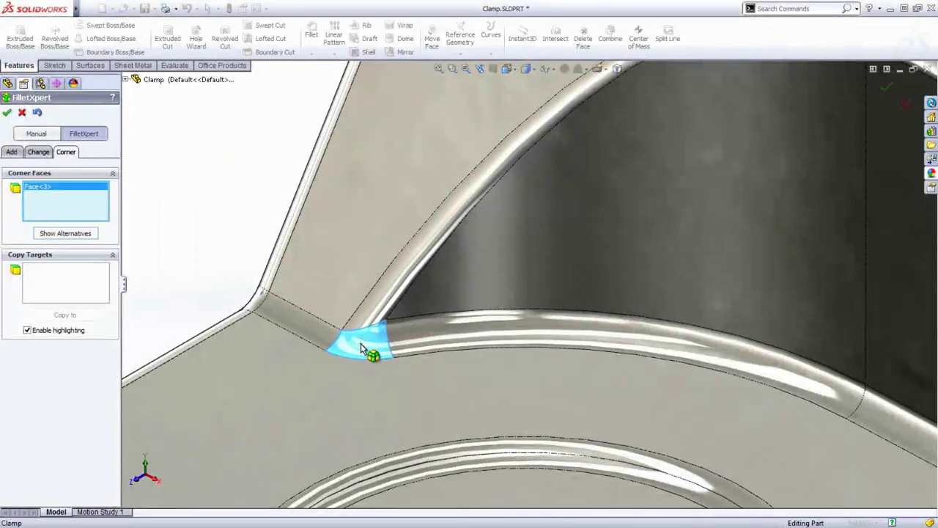
{"action": "left_click", "coordinate": [81, 290]}
{"action": "scroll", "coordinate": [352, 352], "scroll_direction": "up", "scroll_amount": 5}
{"action": "middle_click_drag", "start_coordinate": [726, 382], "coordinate": [271, 195], "text": "ctrl"}
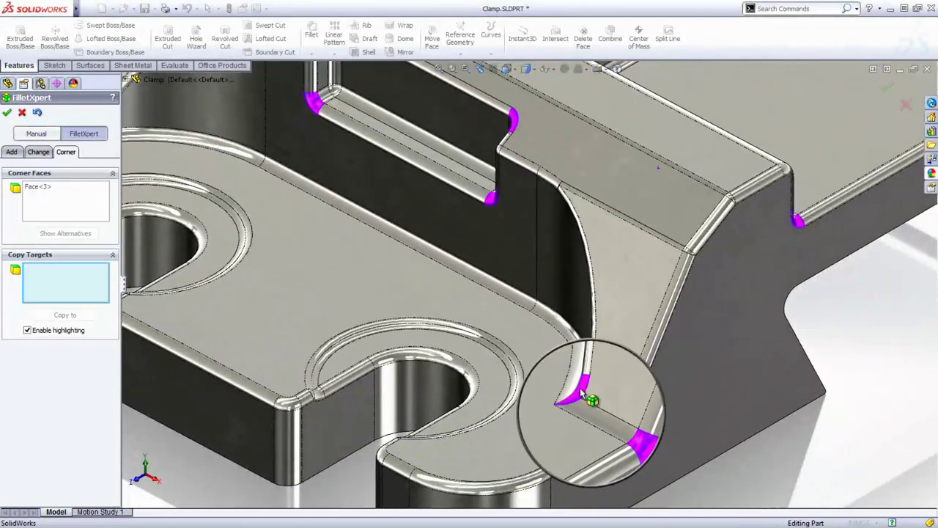
{"action": "left_click", "coordinate": [581, 395]}
- Add the two matching corners on the clamp's opposite side as targets and copy the corner style to all targets
{"action": "scroll", "coordinate": [584, 415], "scroll_direction": "up", "scroll_amount": 5}
{"action": "middle_click_drag", "start_coordinate": [647, 388], "coordinate": [345, 371]}
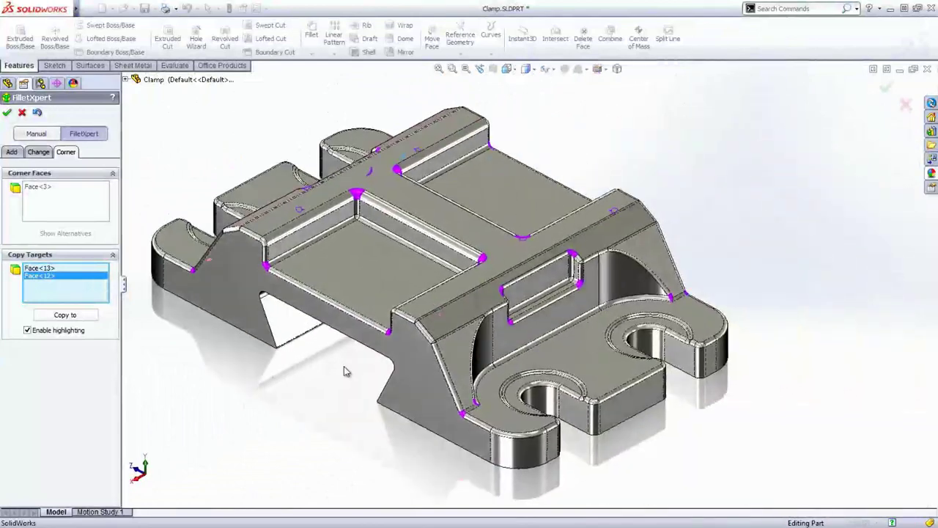
{"action": "mouse_move", "coordinate": [673, 308]}
{"action": "left_click", "coordinate": [670, 298]}
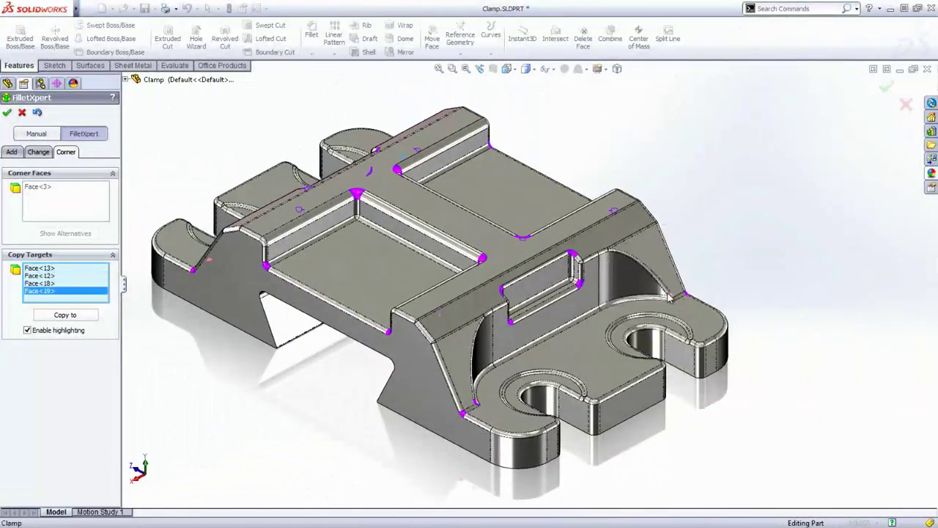
{"action": "mouse_move", "coordinate": [478, 402]}
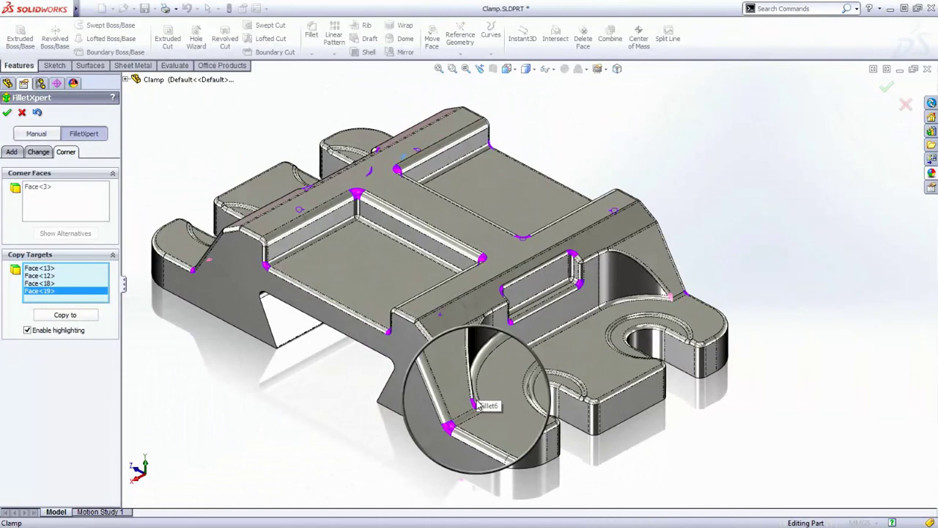
{"action": "left_click", "coordinate": [478, 408]}
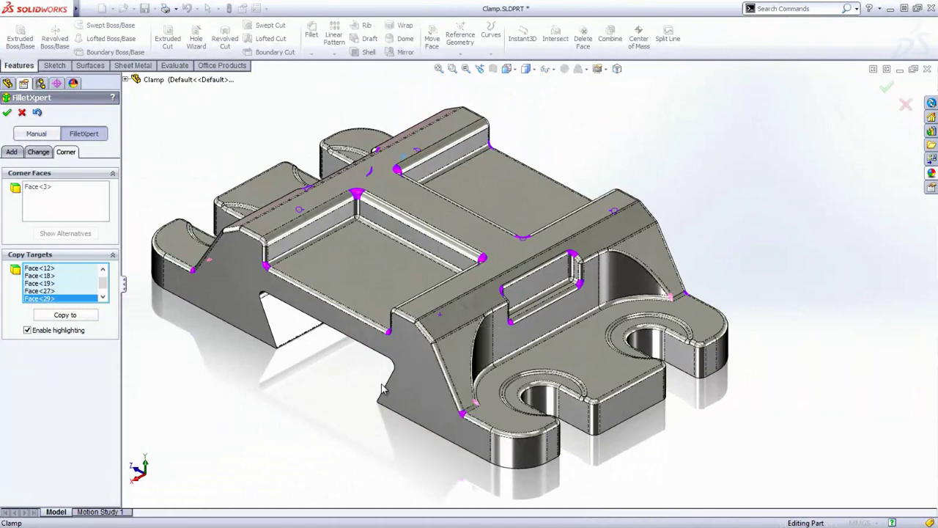
{"action": "left_click", "coordinate": [78, 321]}
{"action": "key", "text": "Return"}
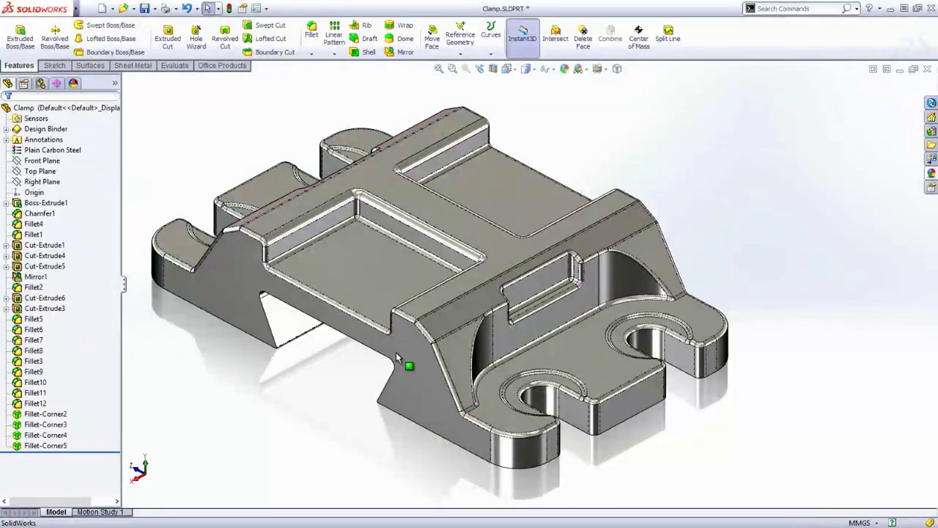
- Magnify and examine the copied fillet corner at the end of the opposite curved cutout
{"action": "key", "text": "g"}
{"action": "scroll", "coordinate": [670, 308], "scroll_direction": "down", "scroll_amount": 2}
{"action": "middle_click", "coordinate": [670, 309]}
{"action": "middle_click_drag", "start_coordinate": [670, 310], "coordinate": [650, 296]}
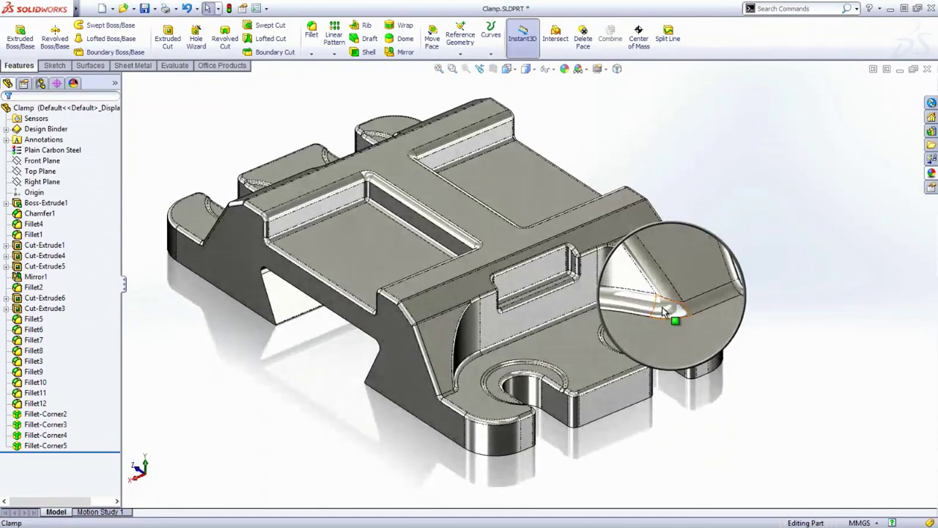
{"action": "key", "text": "Escape"}
- Highlight the fillet feature that rounds the pocket's inner vertical corner and its floor edges
{"action": "scroll", "coordinate": [414, 202], "scroll_direction": "down", "scroll_amount": 3}
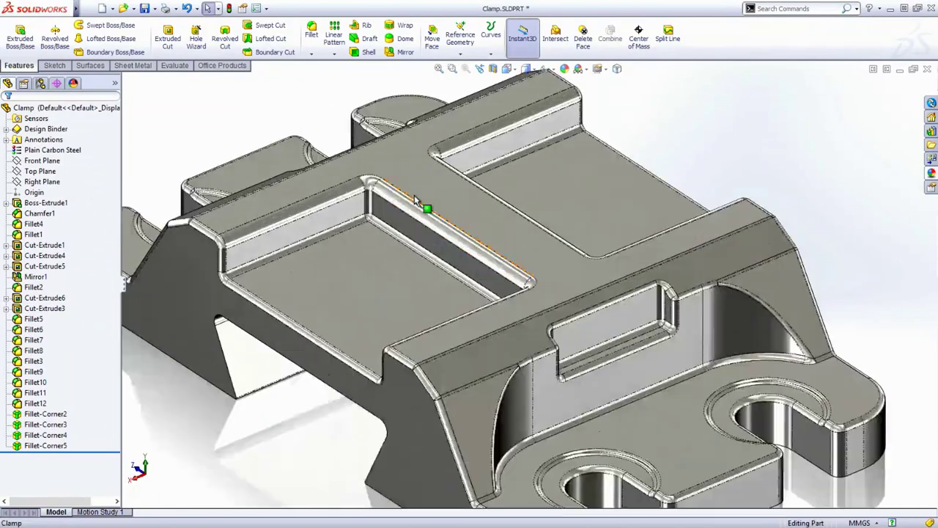
{"action": "scroll", "coordinate": [417, 207], "scroll_direction": "down", "scroll_amount": 5}
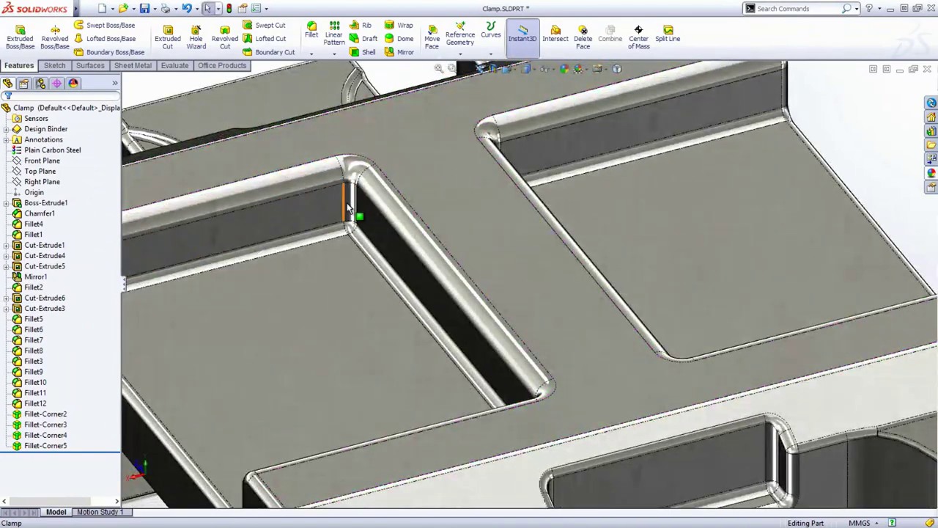
{"action": "left_click", "coordinate": [348, 209]}
{"action": "left_click", "coordinate": [31, 351]}
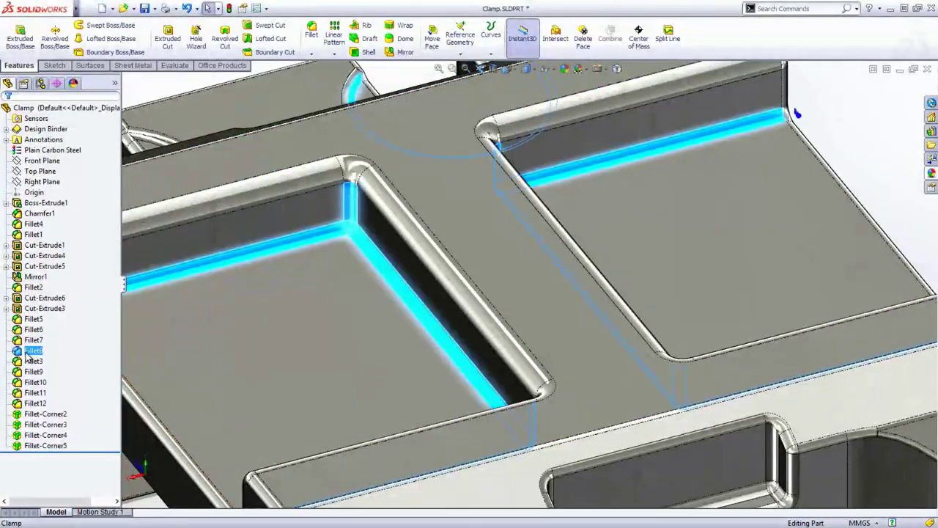
- Begin changing fillets with FilletXpert and select the near pocket's visible vertical corner fillet and the far pocket's corresponding hidden one
{"action": "left_click", "coordinate": [264, 282]}
{"action": "left_click", "coordinate": [264, 328]}
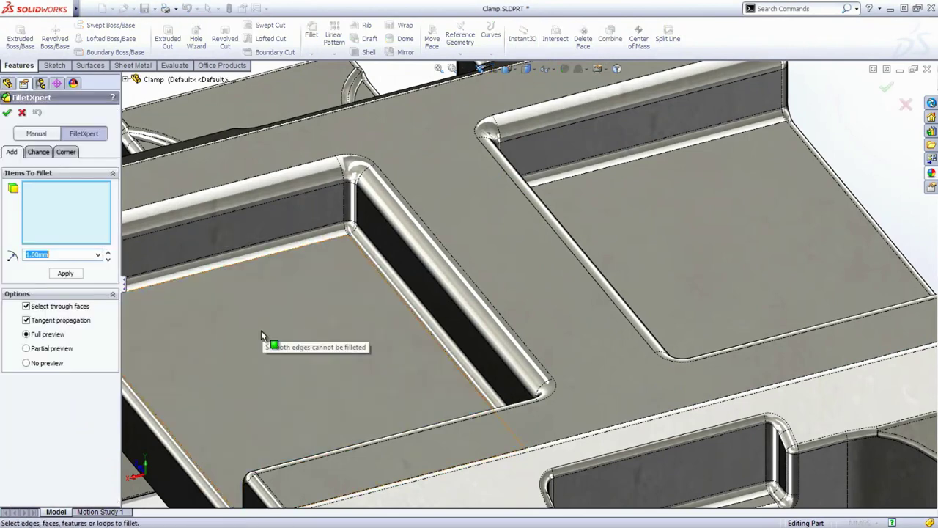
{"action": "left_click", "coordinate": [39, 151]}
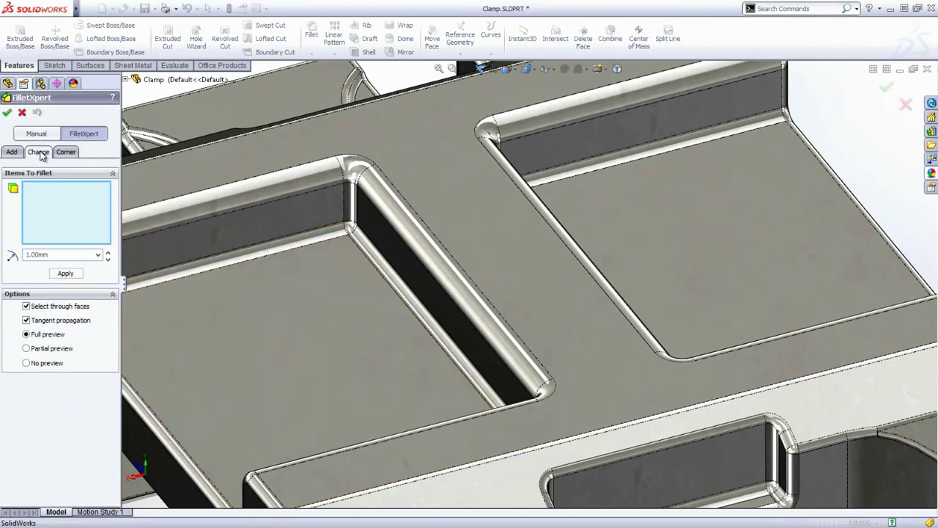
{"action": "left_click", "coordinate": [352, 204]}
{"action": "right_click", "coordinate": [477, 193]}
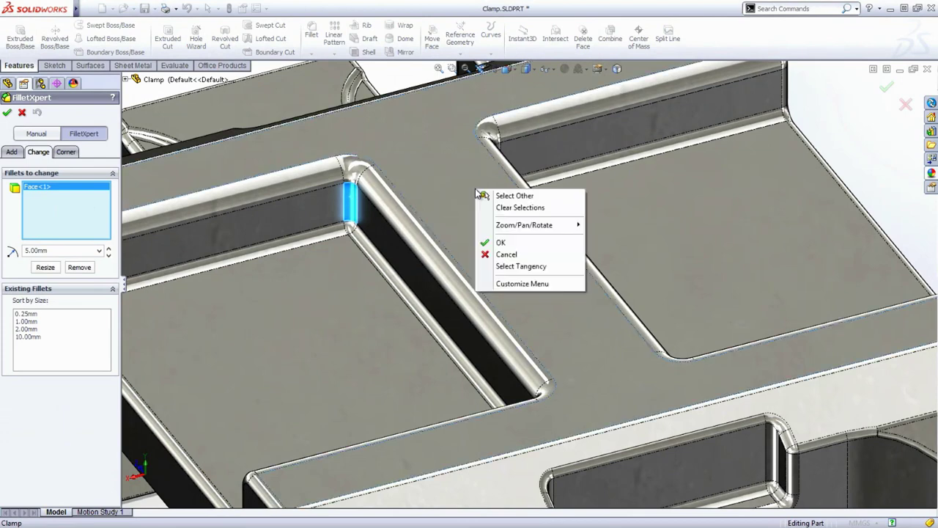
{"action": "left_click", "coordinate": [501, 194]}
{"action": "left_click", "coordinate": [501, 175]}
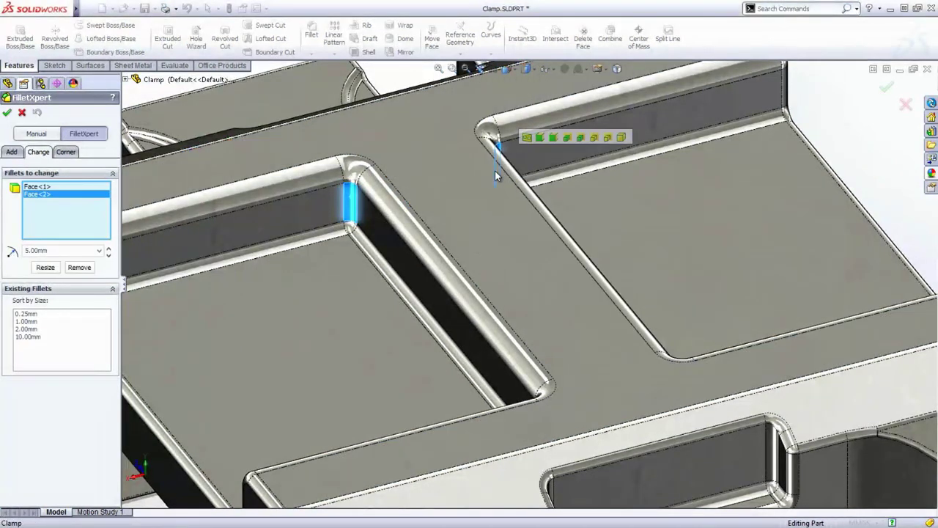
- Add the remaining two hidden vertical corner fillets of the pockets and resize all four to 5.00 mm
{"action": "right_click", "coordinate": [548, 421]}
{"action": "left_click", "coordinate": [575, 427]}
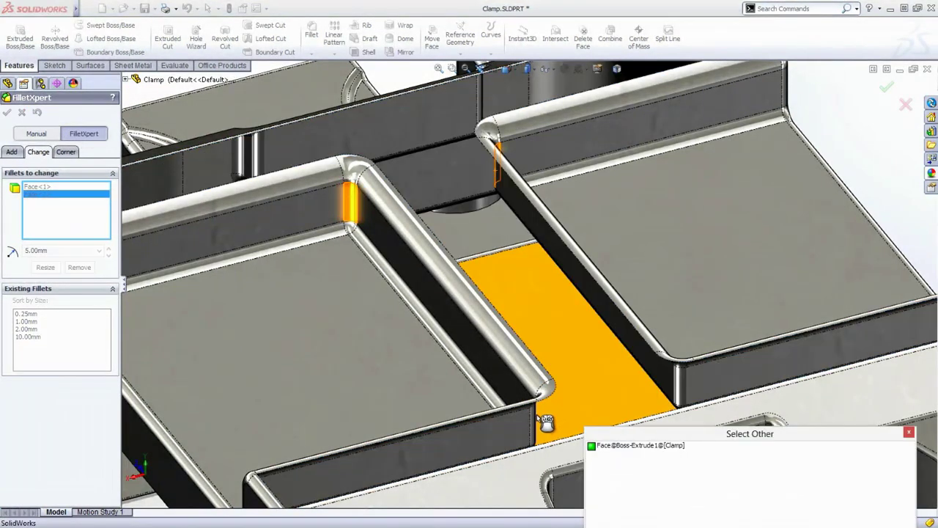
{"action": "left_click", "coordinate": [538, 428]}
{"action": "right_click", "coordinate": [694, 389]}
{"action": "left_click", "coordinate": [728, 391]}
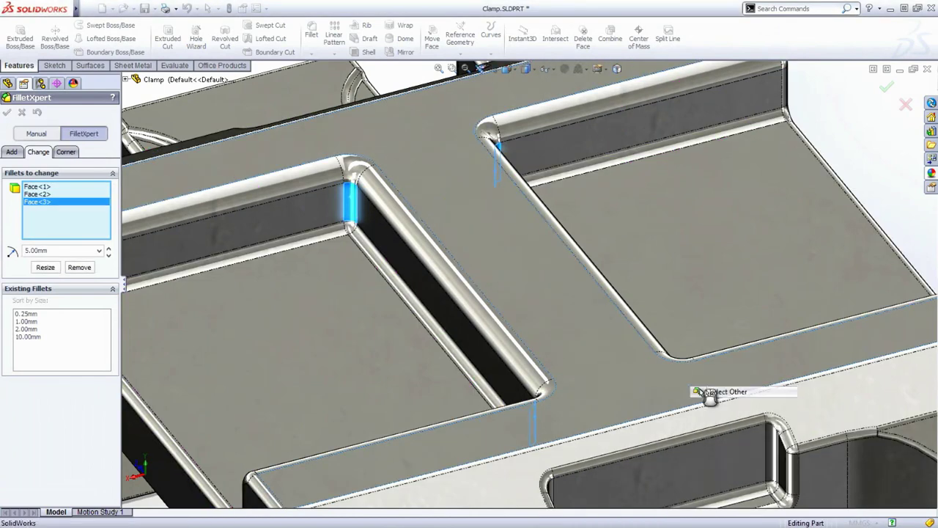
{"action": "left_click", "coordinate": [682, 383]}
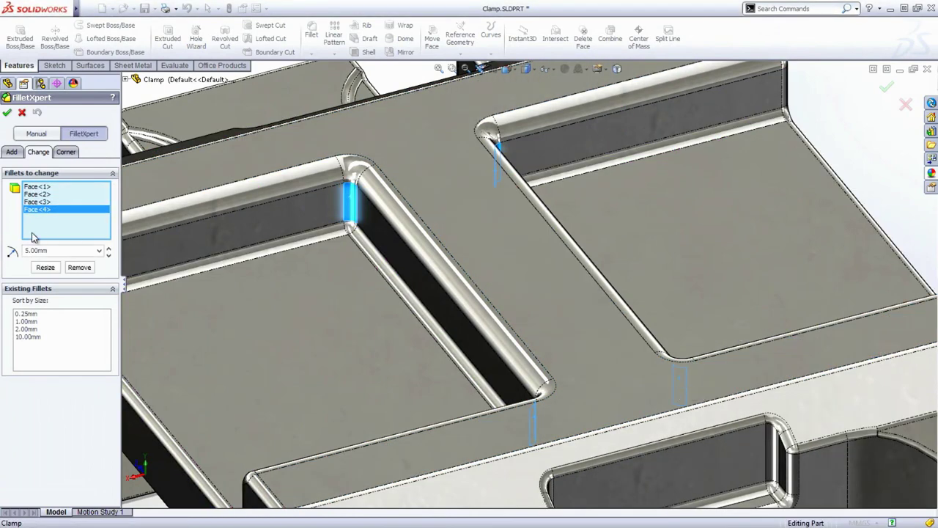
{"action": "left_click", "coordinate": [42, 267]}
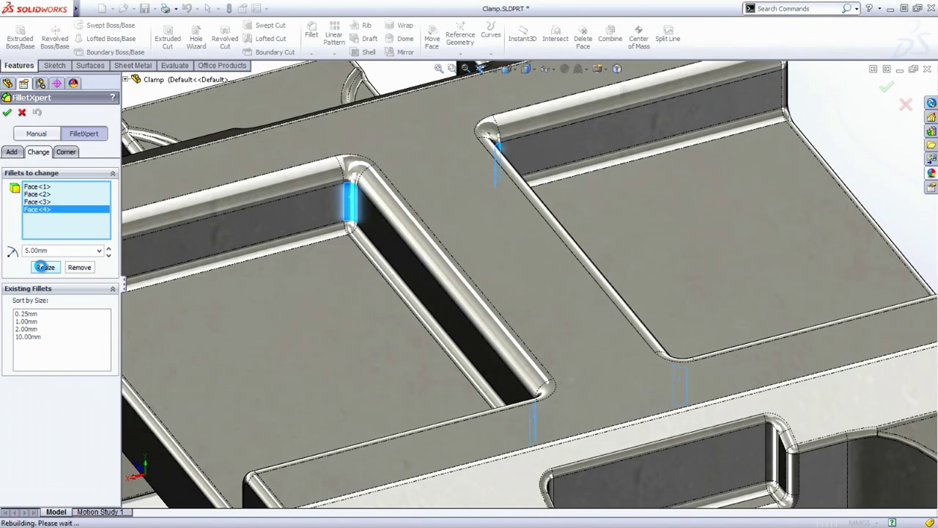
{"action": "left_click", "coordinate": [8, 113]}
- Apply a 10-degree draft with DraftXpert to the long side walls of both pockets, using the near pocket's floor as the neutral plane
{"action": "scroll", "coordinate": [329, 234], "scroll_direction": "down", "scroll_amount": 5}
{"action": "middle_click_drag", "start_coordinate": [329, 235], "coordinate": [585, 266]}
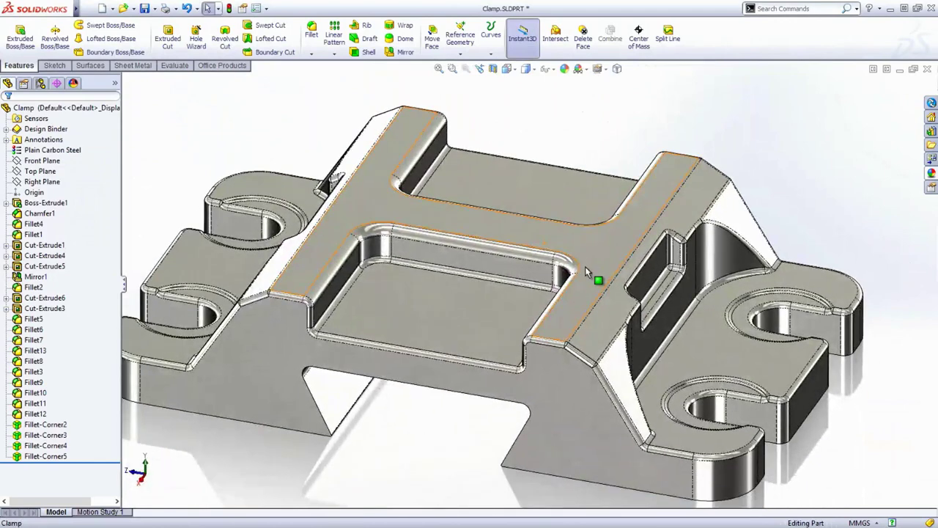
{"action": "left_click", "coordinate": [361, 41]}
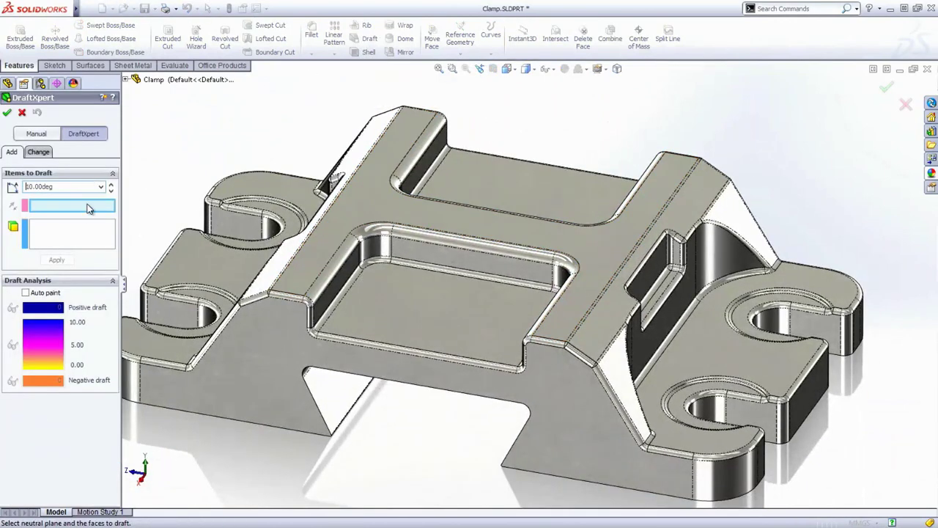
{"action": "left_click", "coordinate": [360, 291]}
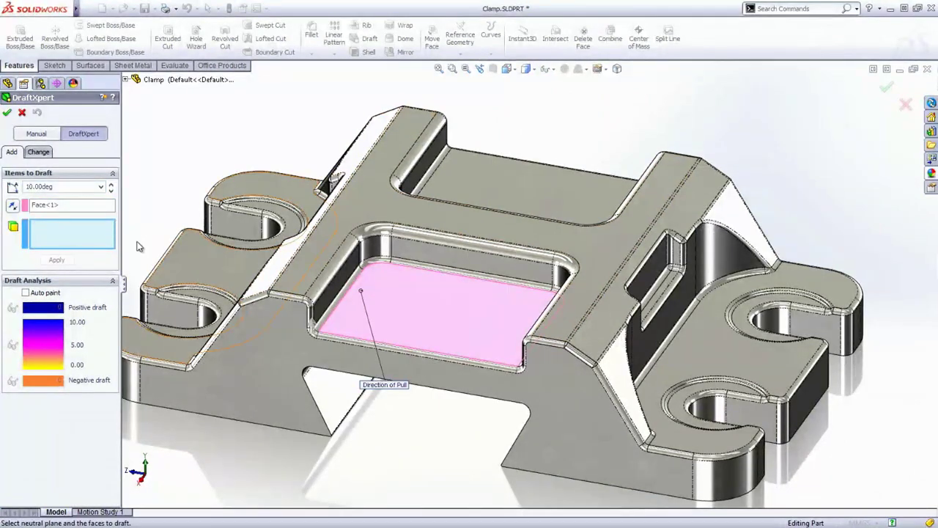
{"action": "left_click", "coordinate": [340, 277]}
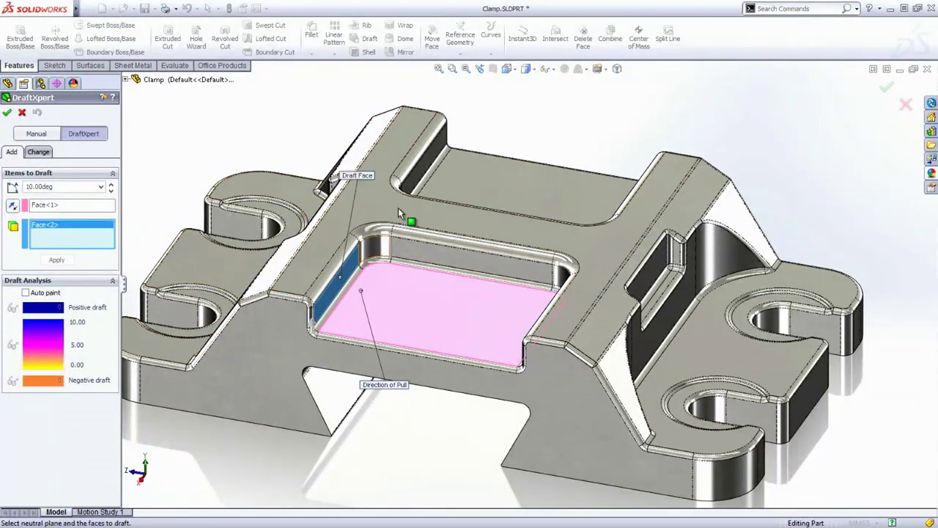
{"action": "left_click", "coordinate": [412, 185]}
{"action": "middle_click_drag", "start_coordinate": [425, 218], "coordinate": [509, 169]}
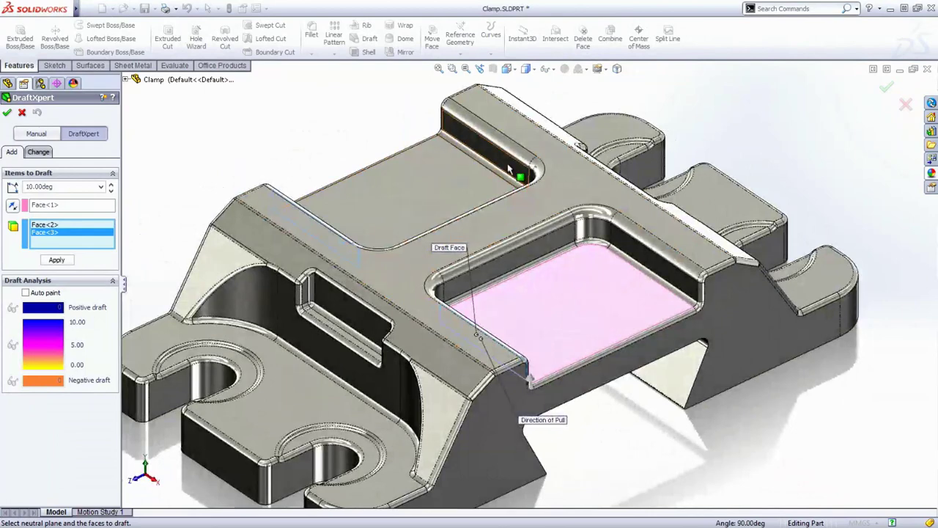
{"action": "left_click", "coordinate": [509, 169]}
{"action": "left_click", "coordinate": [630, 240]}
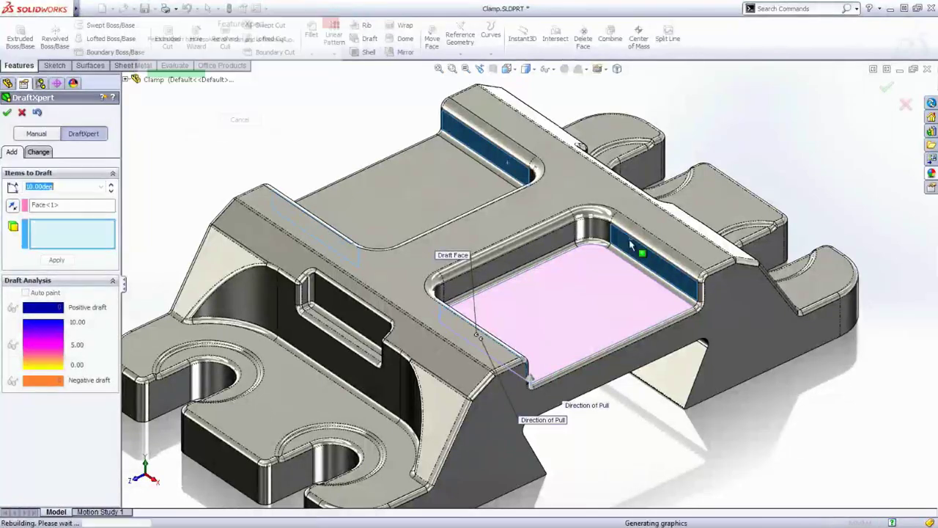
- Highlight the new draft feature, examine the drafted pocket walls from above, and restore the isometric view
{"action": "left_click", "coordinate": [32, 351]}
{"action": "middle_click_drag", "start_coordinate": [443, 250], "coordinate": [395, 387]}
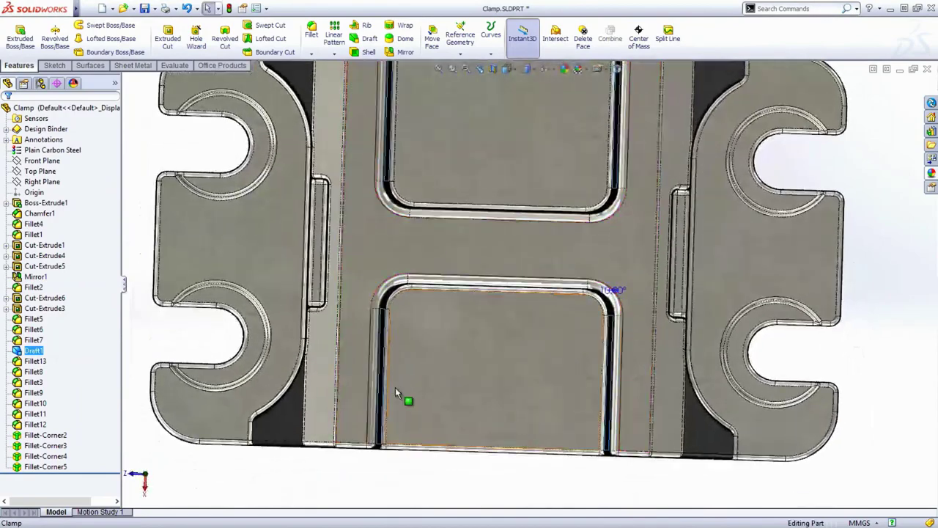
{"action": "key", "text": "ctrl+7"}
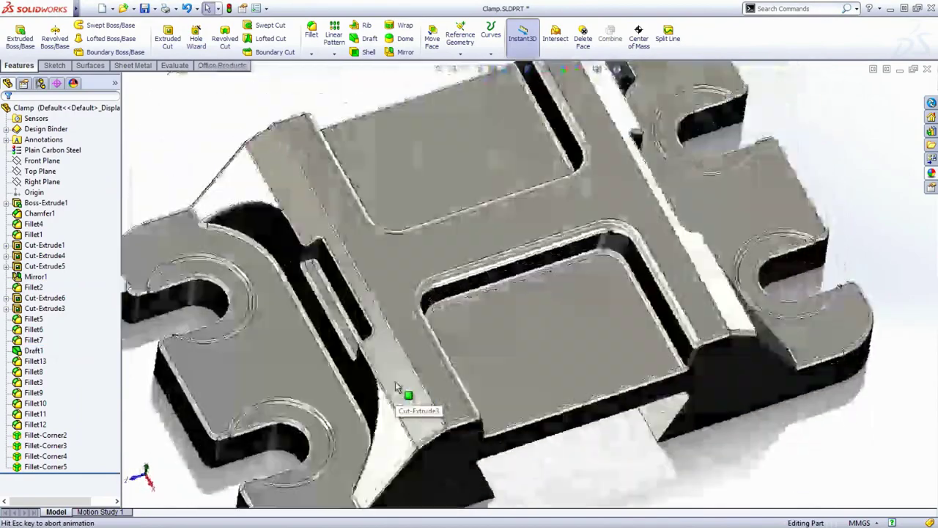
- Delete the cut feature forming the rectangular side recess together with its absorbed features, without enabling deletion of all child features
{"action": "left_click", "coordinate": [337, 308]}
{"action": "right_click", "coordinate": [338, 307]}
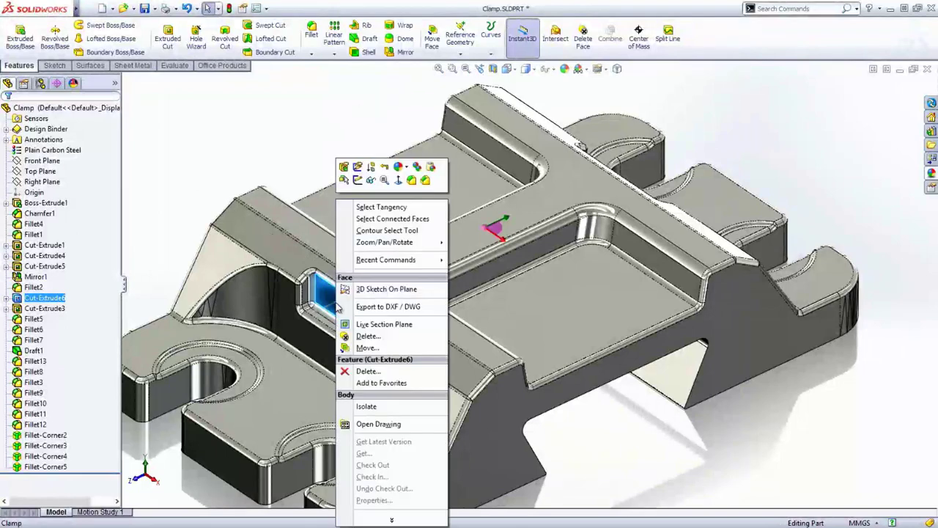
{"action": "left_click", "coordinate": [367, 371]}
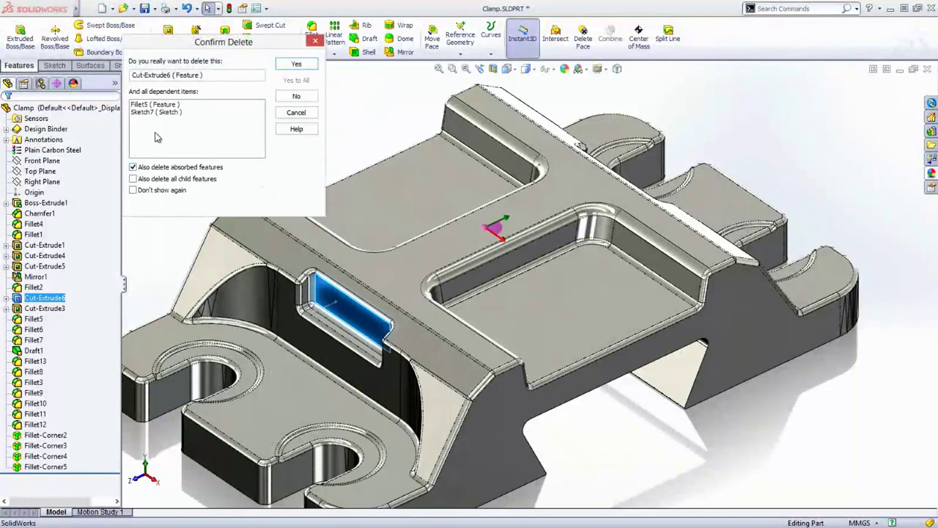
{"action": "left_click", "coordinate": [134, 180]}
{"action": "left_click", "coordinate": [134, 180]}
{"action": "left_click", "coordinate": [297, 66]}
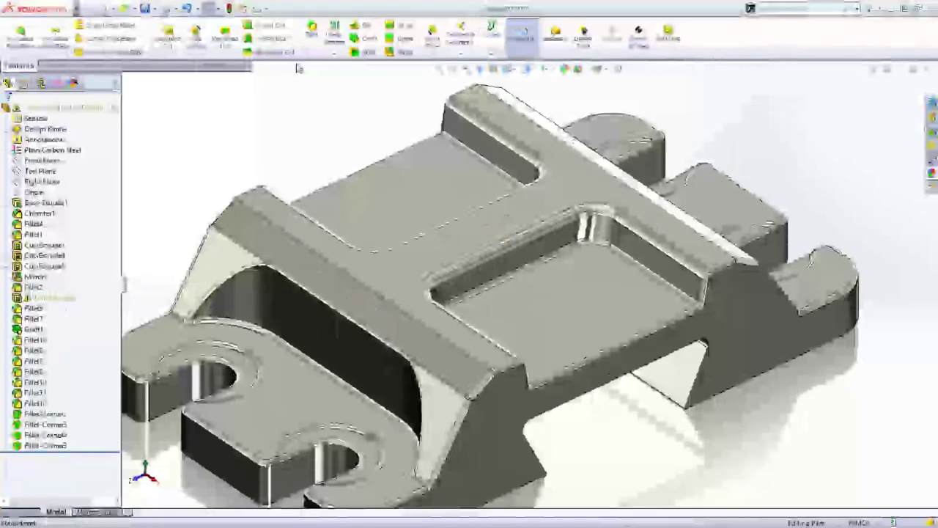
- Open Sketch4, the pocket sketch under Cut-Extrude3, for editing
{"action": "left_click", "coordinate": [7, 299]}
{"action": "mouse_move", "coordinate": [53, 310]}
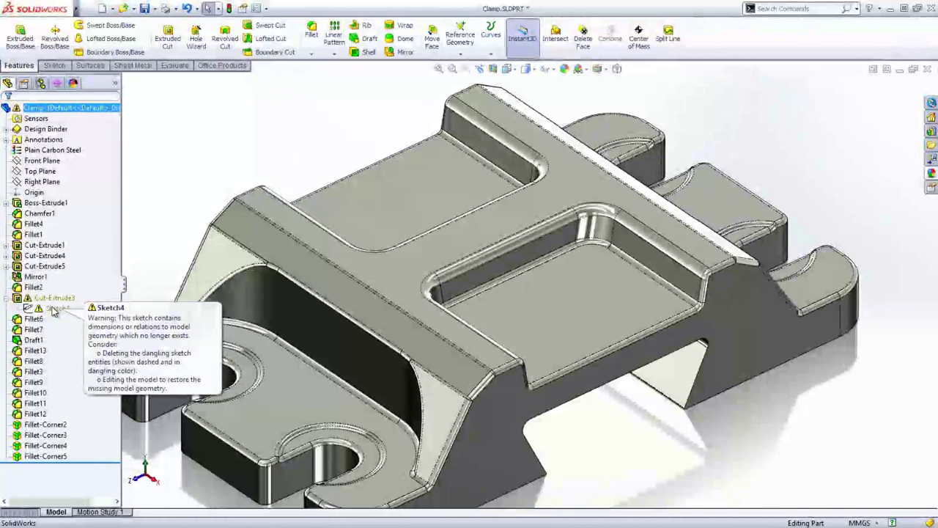
{"action": "left_click", "coordinate": [53, 310]}
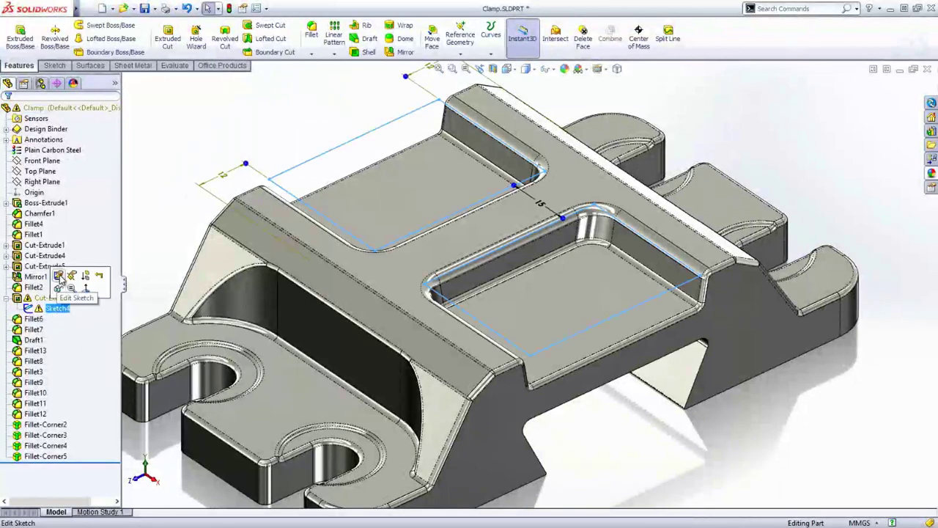
{"action": "left_click", "coordinate": [58, 276]}
{"action": "scroll", "coordinate": [266, 300], "scroll_direction": "down", "scroll_amount": 5}
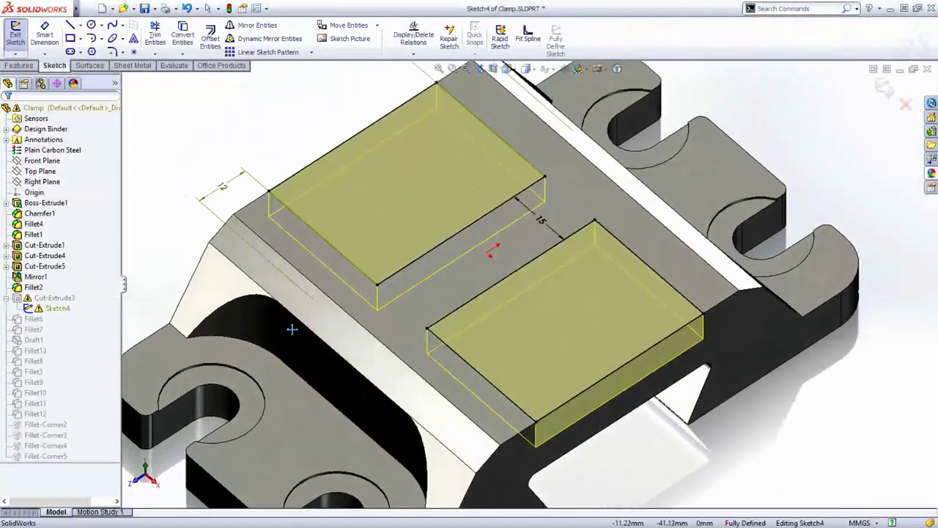
- Reattach the two dangling 12 mm dimensions of the pocket sketch to the top face's long outer edges and finish the sketch
{"action": "left_click", "coordinate": [233, 209]}
{"action": "left_click_drag", "start_coordinate": [249, 235], "coordinate": [332, 334]}
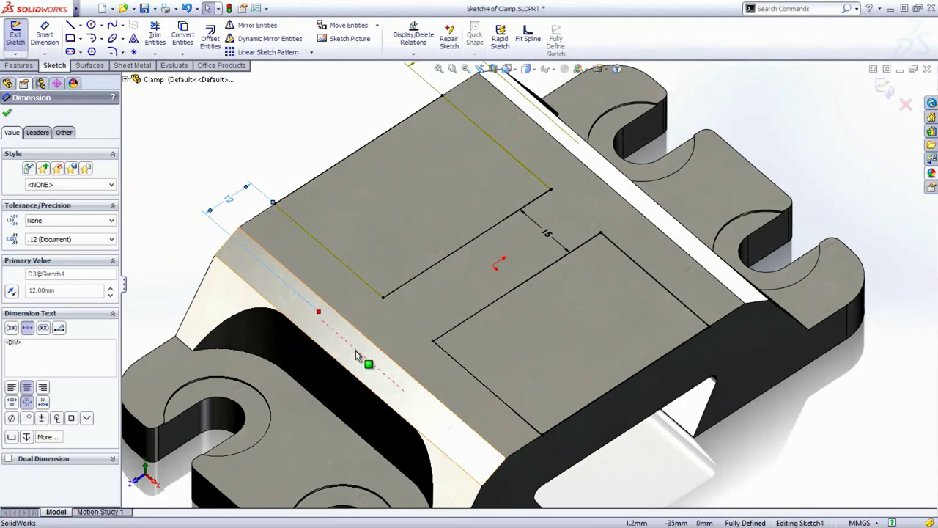
{"action": "left_click_drag", "start_coordinate": [356, 350], "coordinate": [382, 150]}
{"action": "left_click", "coordinate": [382, 151]}
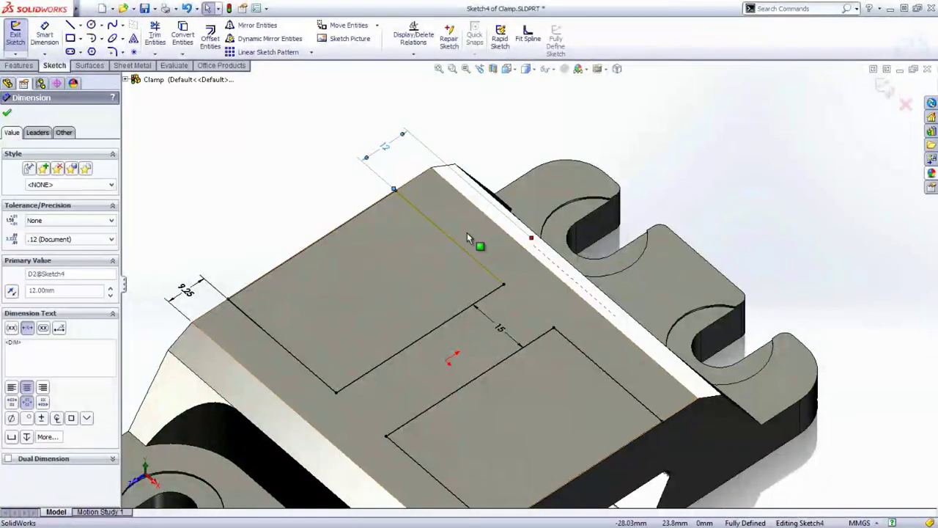
{"action": "left_click_drag", "start_coordinate": [532, 240], "coordinate": [519, 248]}
{"action": "left_click_drag", "start_coordinate": [382, 124], "coordinate": [373, 145]}
{"action": "left_click", "coordinate": [330, 193]}
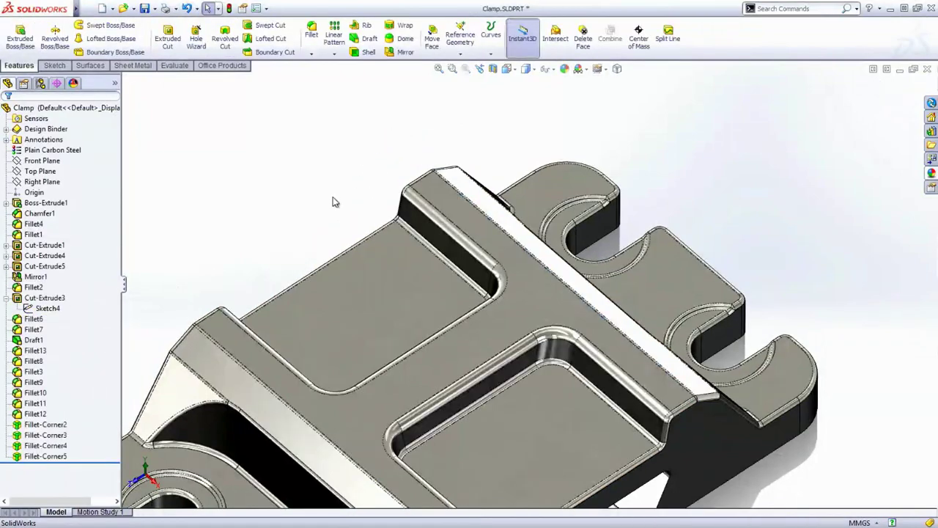
- Switch to the FULL JIG SAW ASSY assembly and activate its Drive parts display state
{"action": "scroll", "coordinate": [419, 325], "scroll_direction": "up", "scroll_amount": 5}
{"action": "mouse_move", "coordinate": [419, 325]}
{"action": "middle_mouse_down"}
{"action": "mouse_move", "coordinate": [398, 266]}
{"action": "mouse_move", "coordinate": [404, 333]}
{"action": "middle_mouse_up"}
{"action": "key", "text": "ctrl+Tab"}
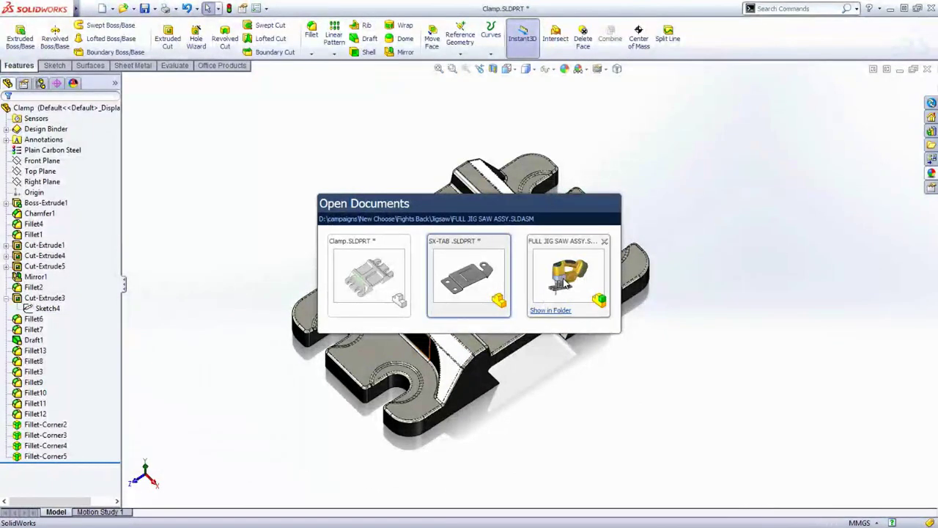
{"action": "left_click", "coordinate": [563, 282]}
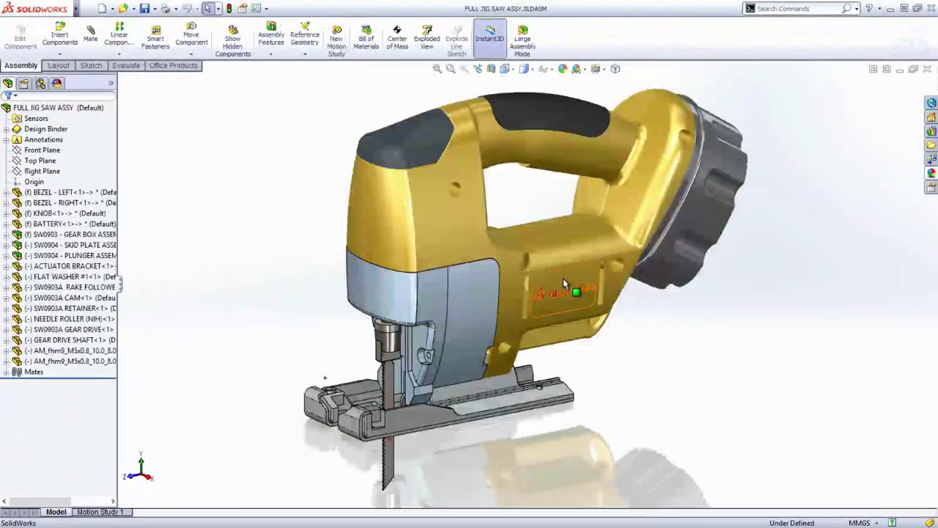
{"action": "right_click", "coordinate": [111, 86]}
{"action": "left_click", "coordinate": [143, 102]}
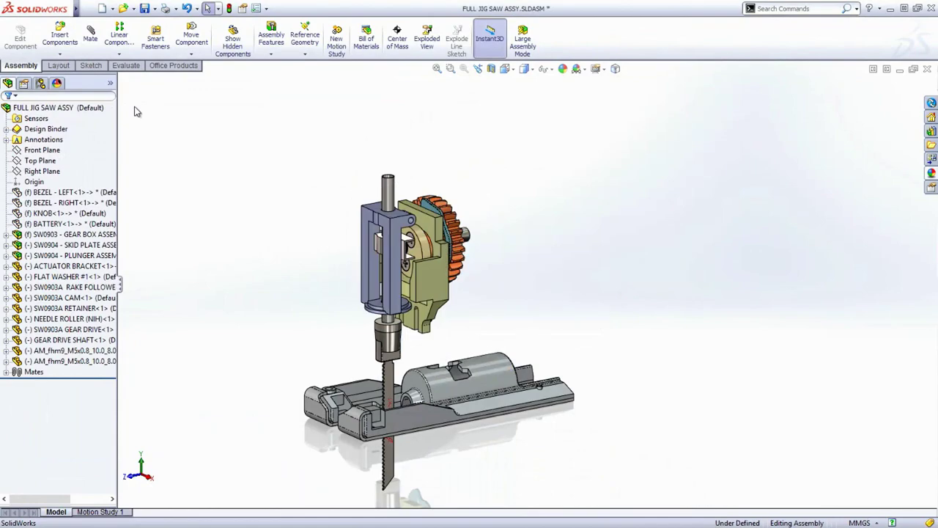
- Add a coincident mate between the cam's flat upper face and the plunger yoke's top face, forcing it to solve
{"action": "scroll", "coordinate": [396, 291], "scroll_direction": "down", "scroll_amount": 5}
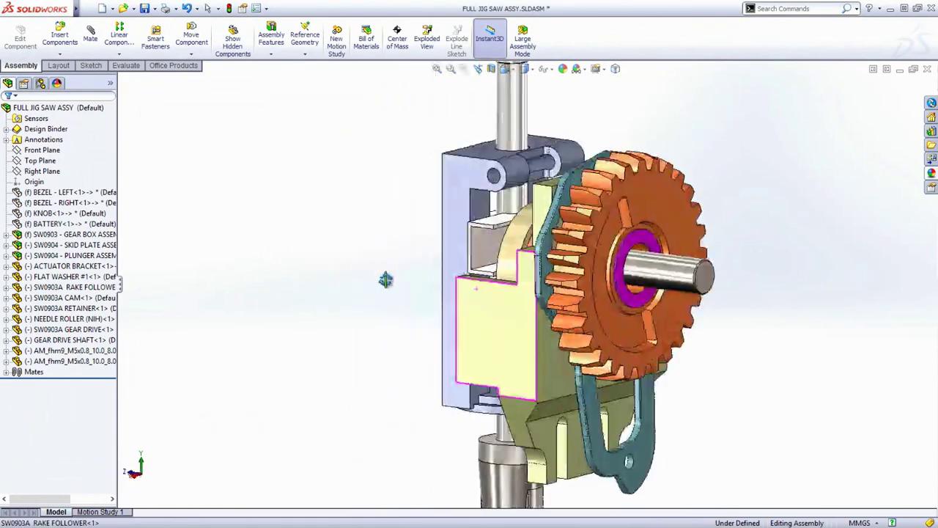
{"action": "left_click_drag", "start_coordinate": [532, 301], "coordinate": [509, 282]}
{"action": "key", "text": "Escape"}
{"action": "middle_click_drag", "start_coordinate": [509, 283], "coordinate": [366, 288]}
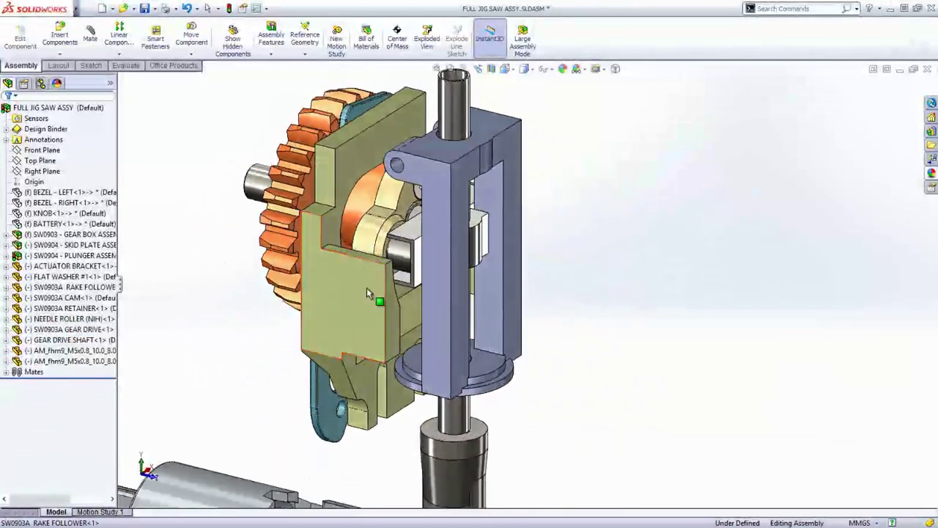
{"action": "left_click_drag", "start_coordinate": [371, 261], "coordinate": [402, 233]}
{"action": "left_click", "coordinate": [444, 216], "text": "ctrl"}
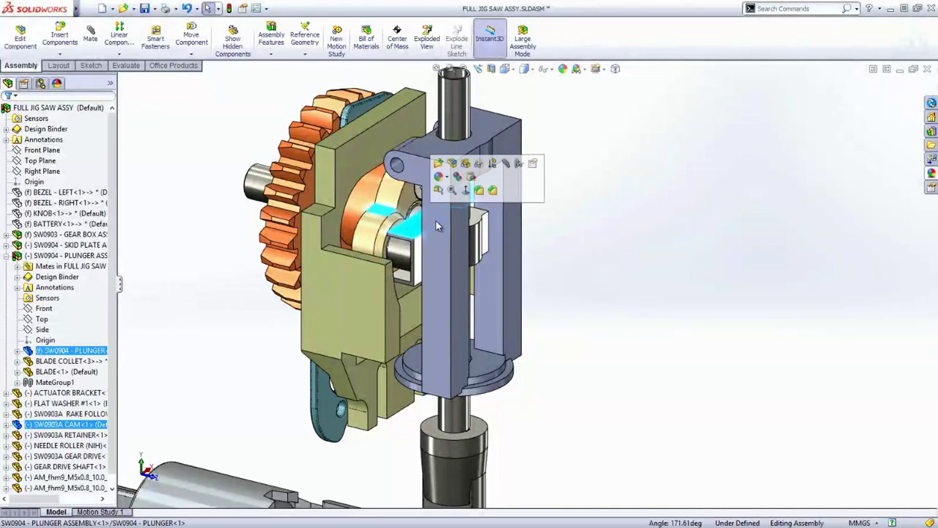
{"action": "left_click", "coordinate": [508, 165]}
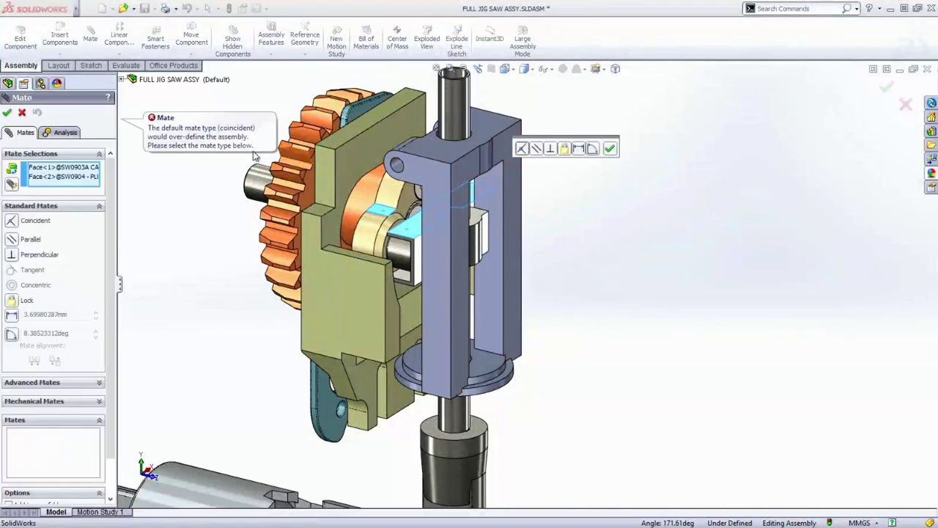
{"action": "left_click", "coordinate": [522, 149]}
{"action": "left_click", "coordinate": [638, 149]}
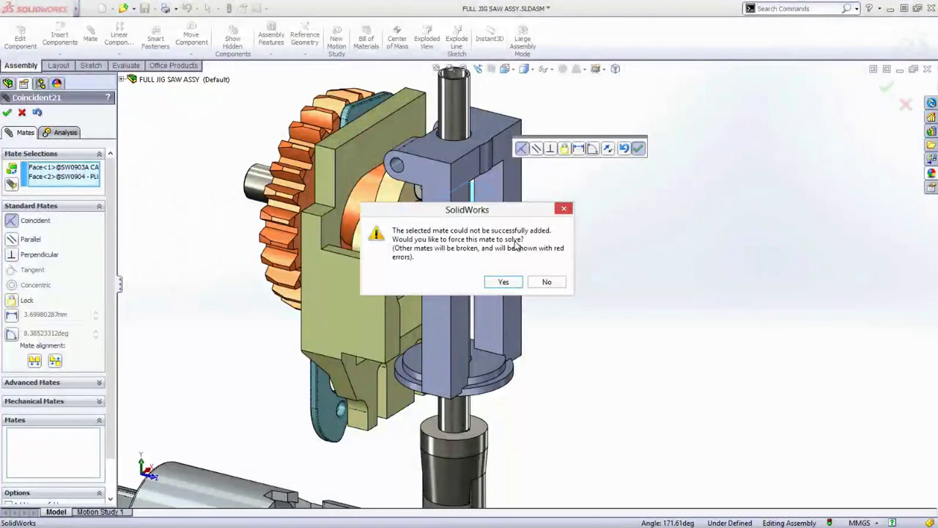
{"action": "left_click", "coordinate": [501, 282]}
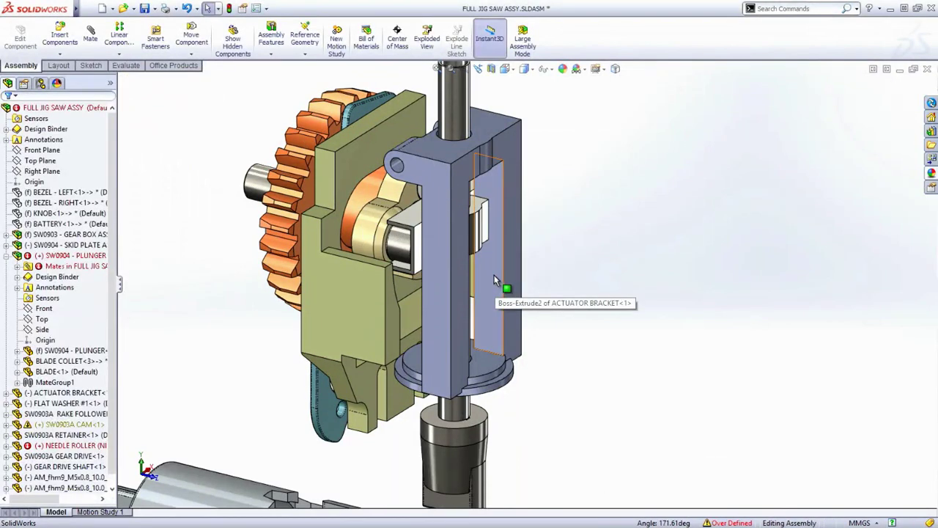
- Examine the plunger assembly's mates and the assembly's complete mate list for errors
{"action": "left_click", "coordinate": [18, 266]}
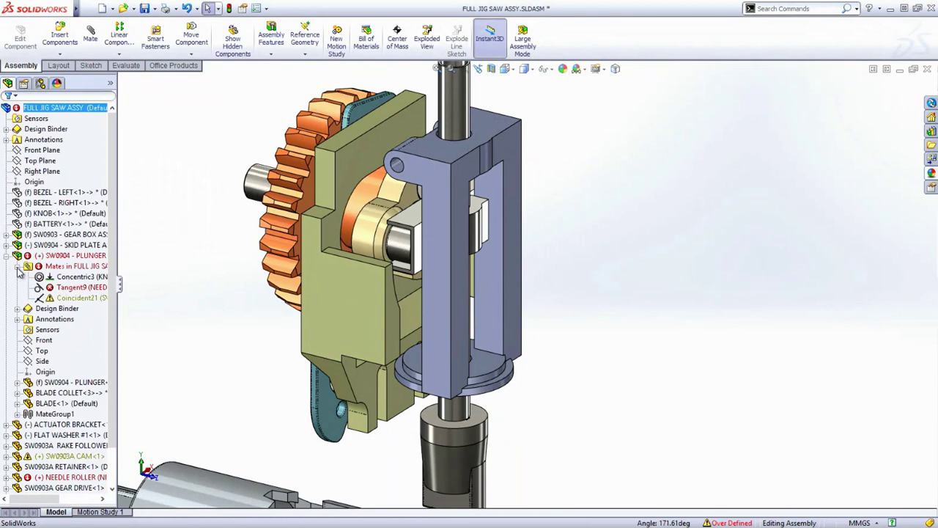
{"action": "left_click", "coordinate": [6, 256]}
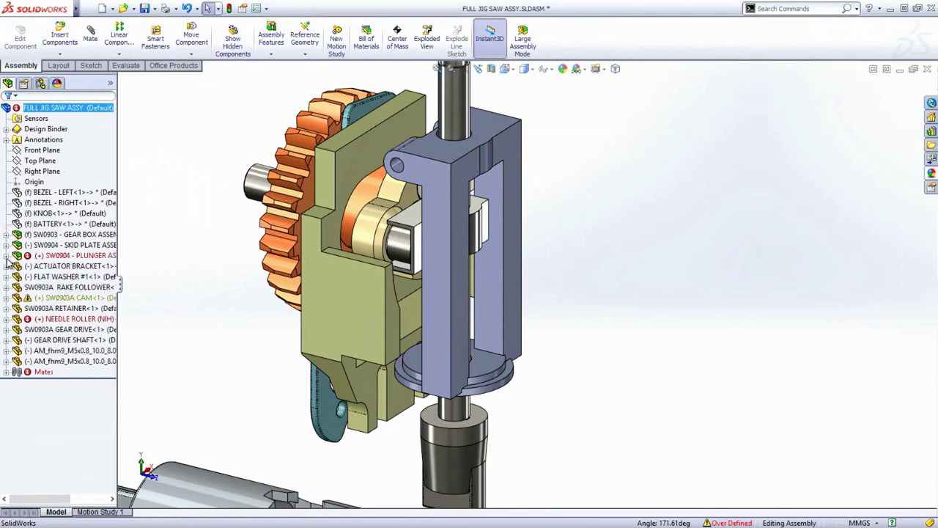
{"action": "left_click", "coordinate": [7, 372]}
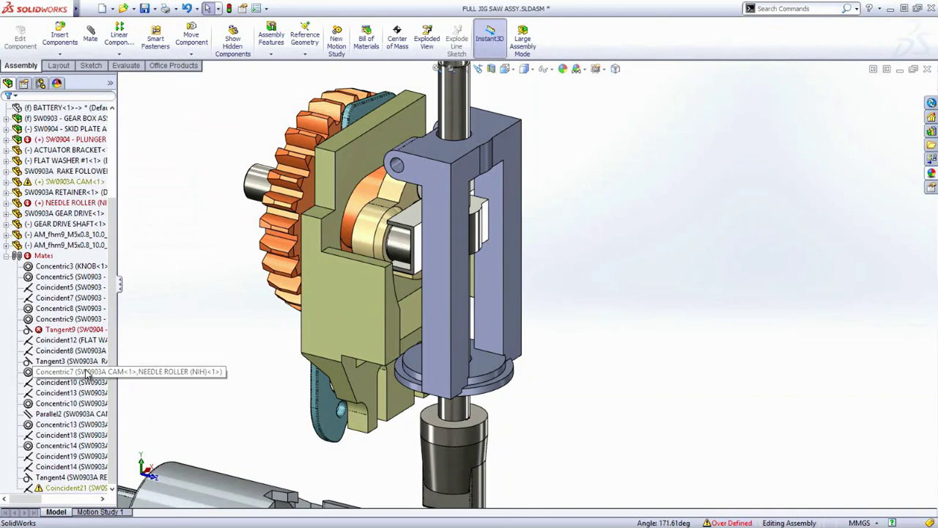
- View the assembly's mate errors and flip the tangent mate between the plunger assembly and the needle roller, moving its callout clear
{"action": "left_click", "coordinate": [734, 523]}
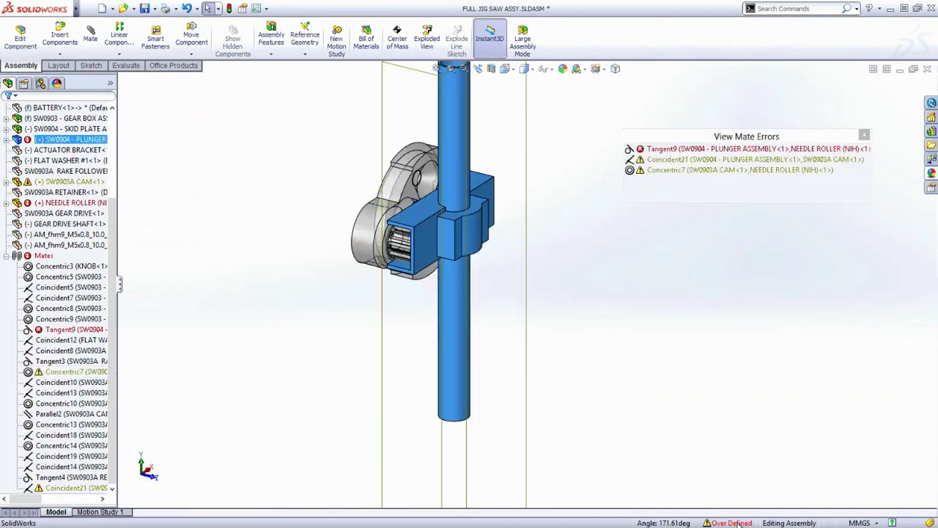
{"action": "left_click", "coordinate": [668, 150]}
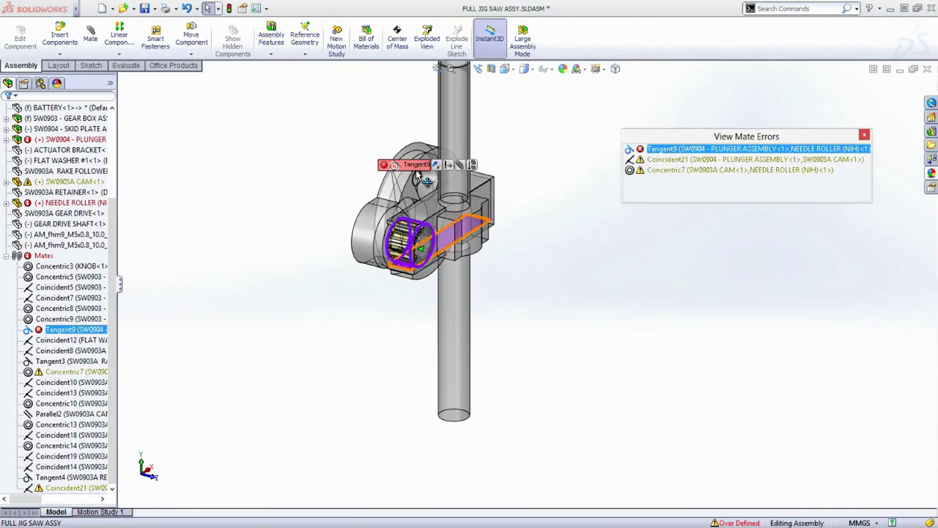
{"action": "left_click_drag", "start_coordinate": [360, 172], "coordinate": [300, 154]}
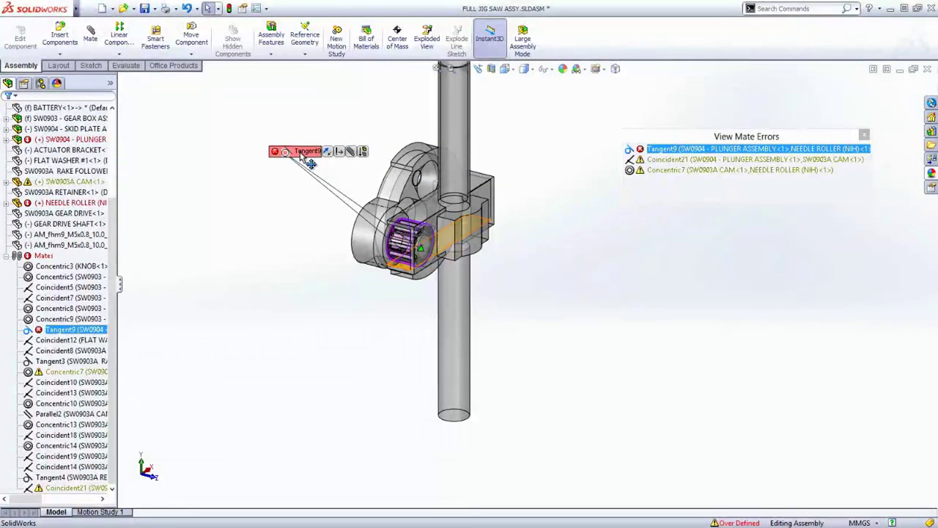
{"action": "left_click", "coordinate": [341, 152]}
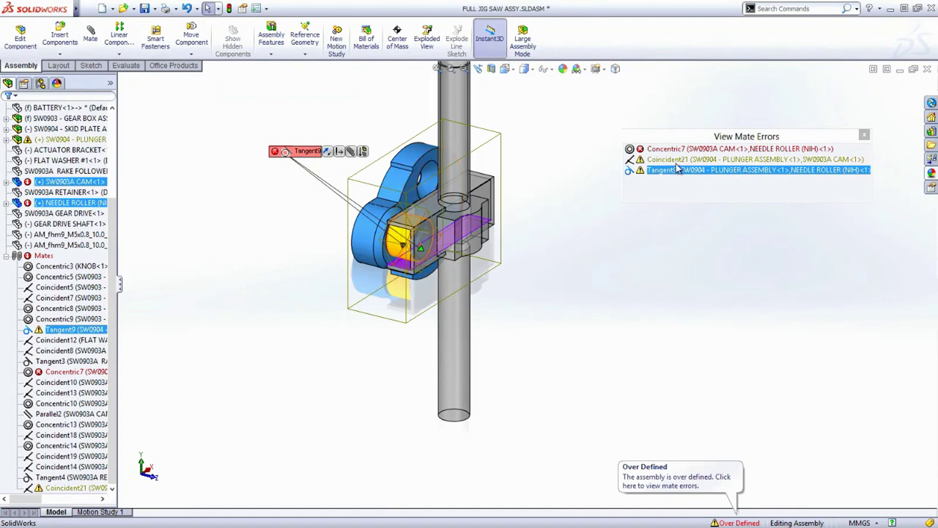
- Delete the coincident mate between the plunger assembly and the cam, and move the cam to test the mechanism
{"action": "left_click", "coordinate": [668, 150]}
{"action": "left_click", "coordinate": [668, 160]}
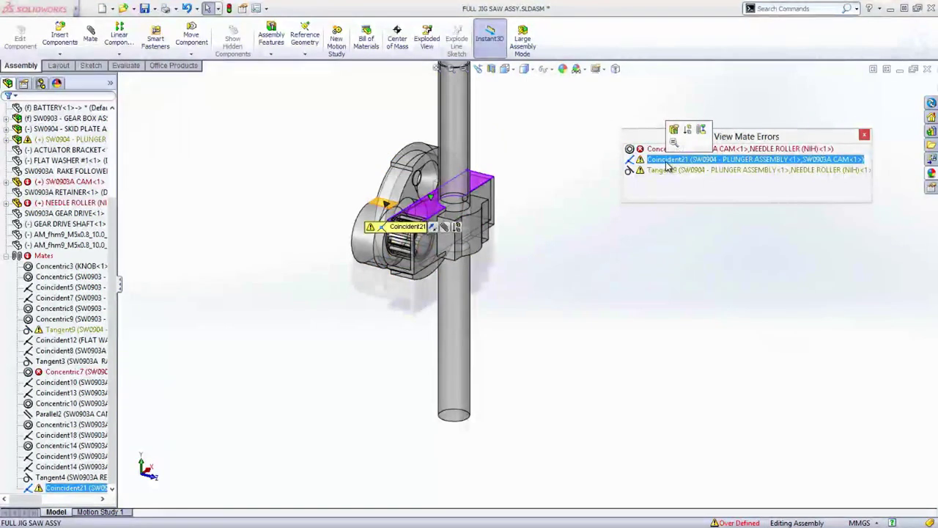
{"action": "left_click_drag", "start_coordinate": [422, 236], "coordinate": [337, 161]}
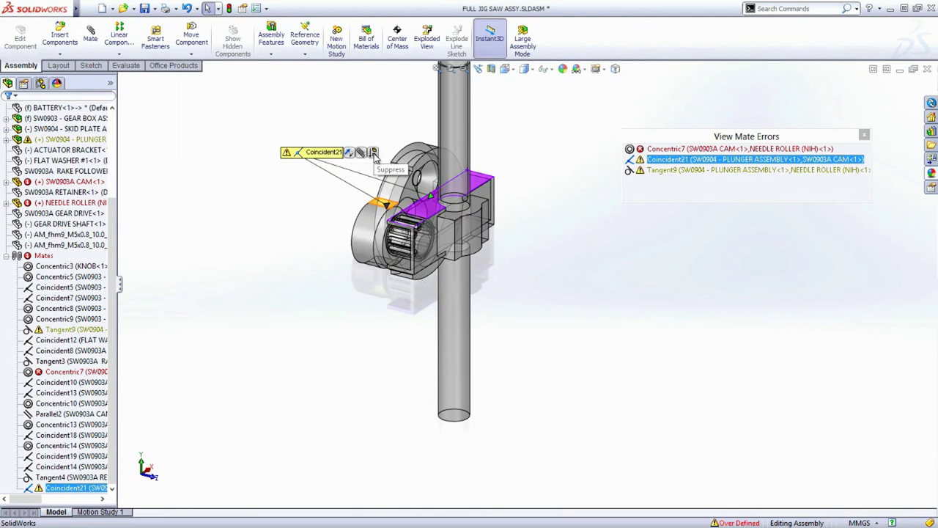
{"action": "right_click", "coordinate": [374, 157]}
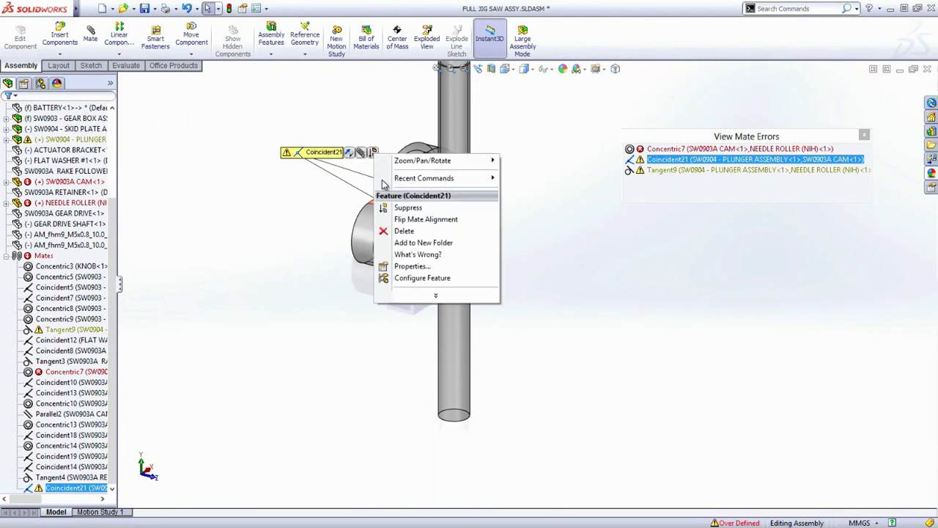
{"action": "left_click", "coordinate": [404, 231]}
{"action": "left_click", "coordinate": [297, 74]}
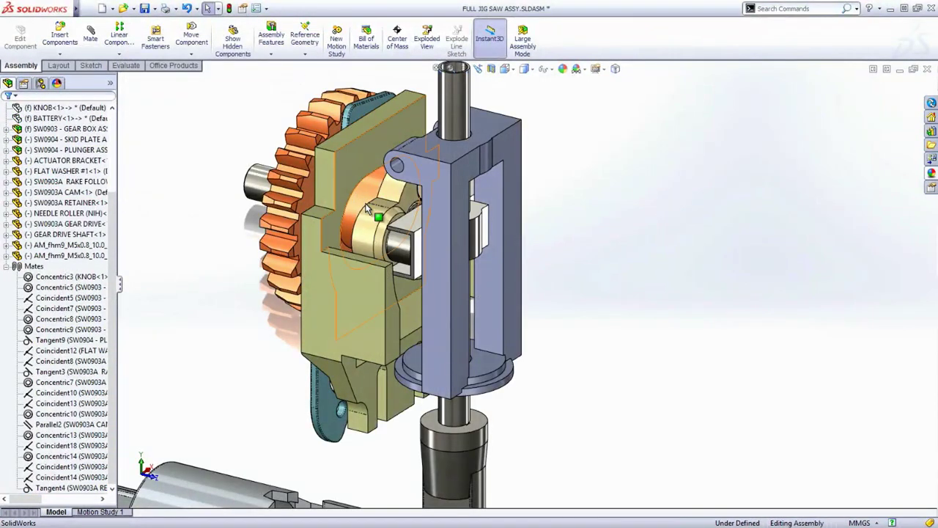
{"action": "left_click_drag", "start_coordinate": [365, 208], "coordinate": [353, 239]}
{"action": "left_click", "coordinate": [147, 116]}
- Activate the All Components display state and show the complete jigsaw from its branded side
{"action": "right_click", "coordinate": [111, 85]}
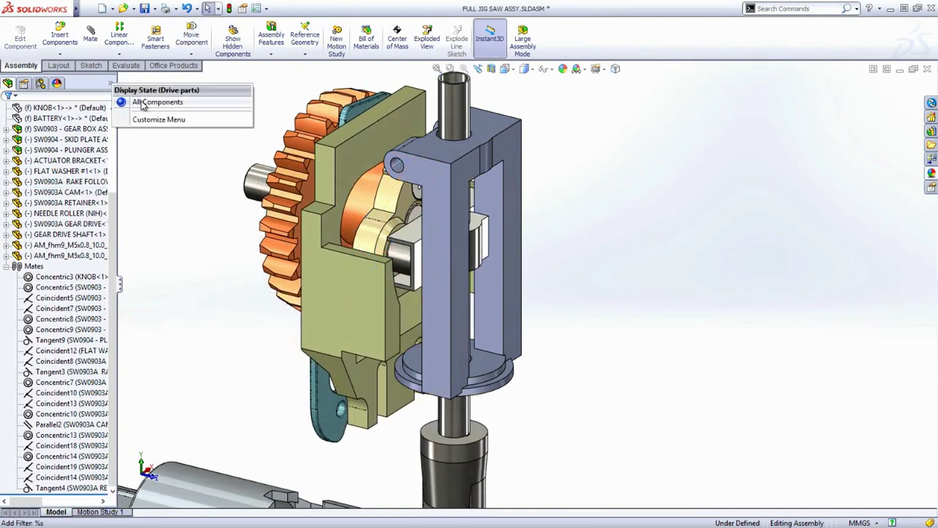
{"action": "left_click", "coordinate": [142, 103]}
{"action": "key", "text": "f"}
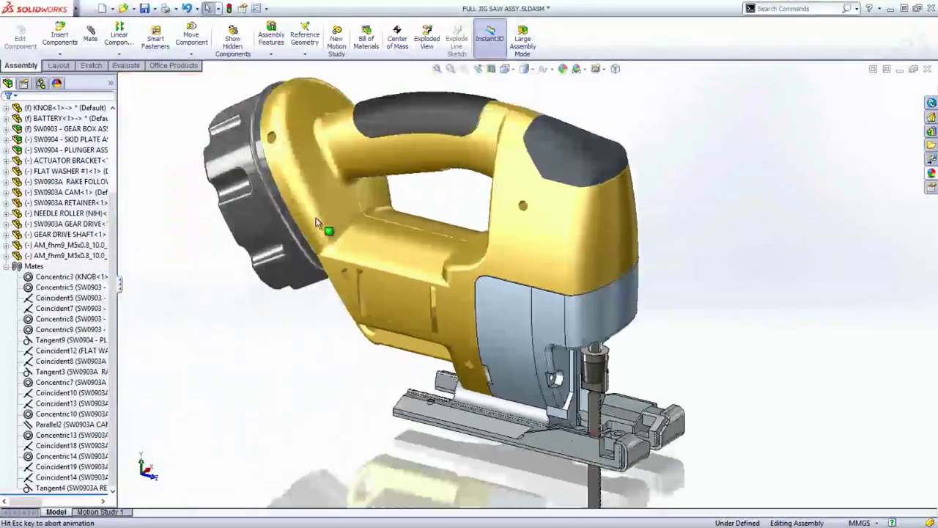
{"action": "middle_click_drag", "start_coordinate": [497, 297], "coordinate": [369, 290]}
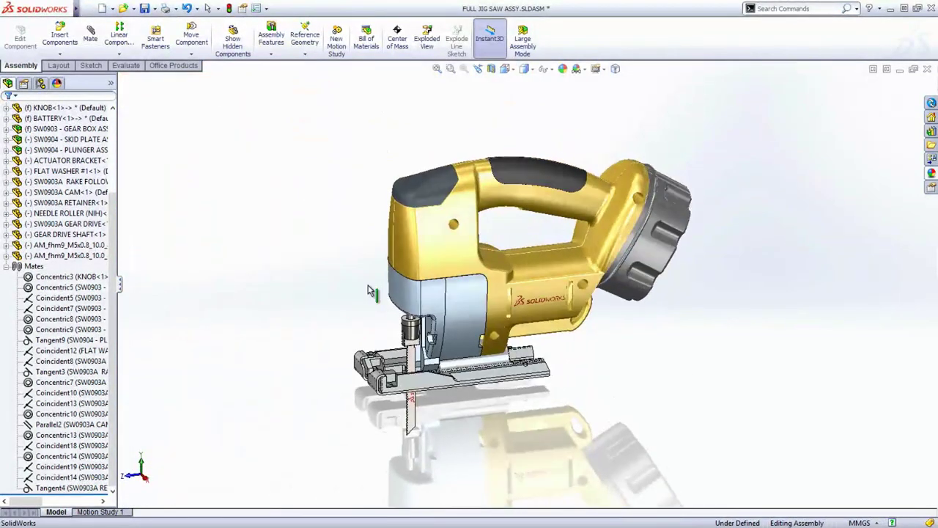